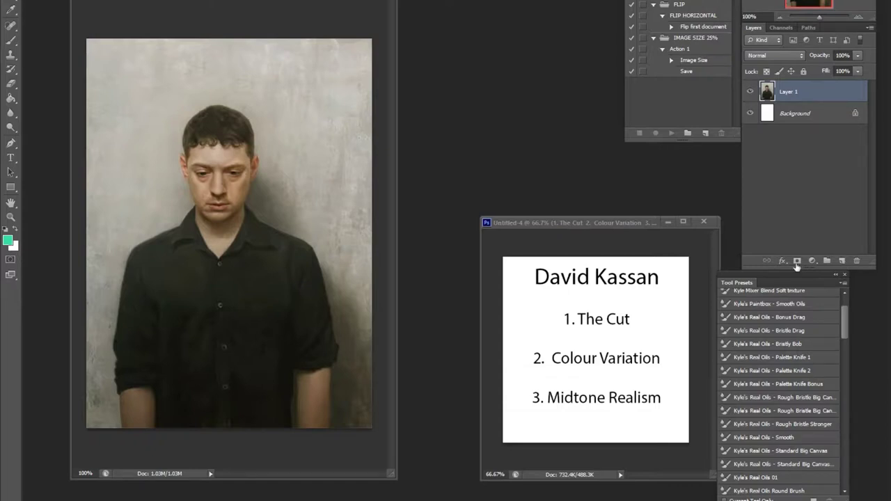
# - Add a blank Layer 2 above the portrait layer to hold the annotations
pyautogui.click(842, 260)
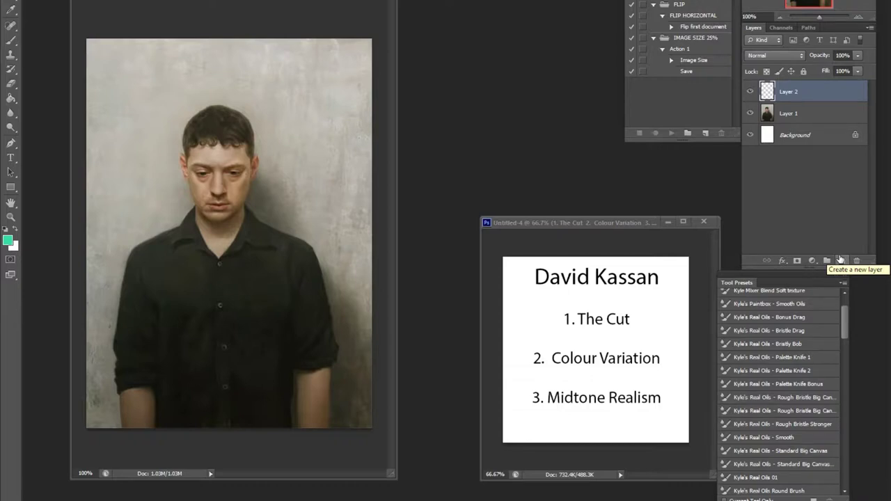
# - Zoom the face to 200% and trace a green line along the jawline under the chin
pyautogui.press('b')
pyautogui.press('z')
pyautogui.click(166, 124)
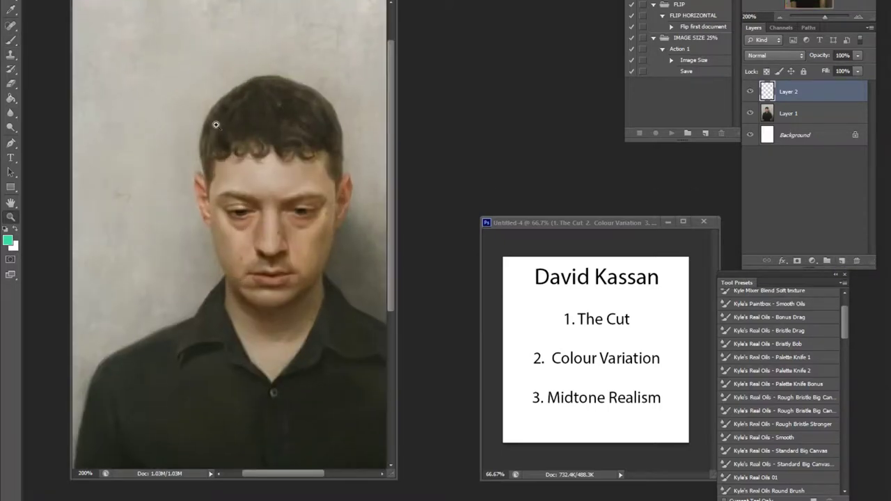
pyautogui.press('b')
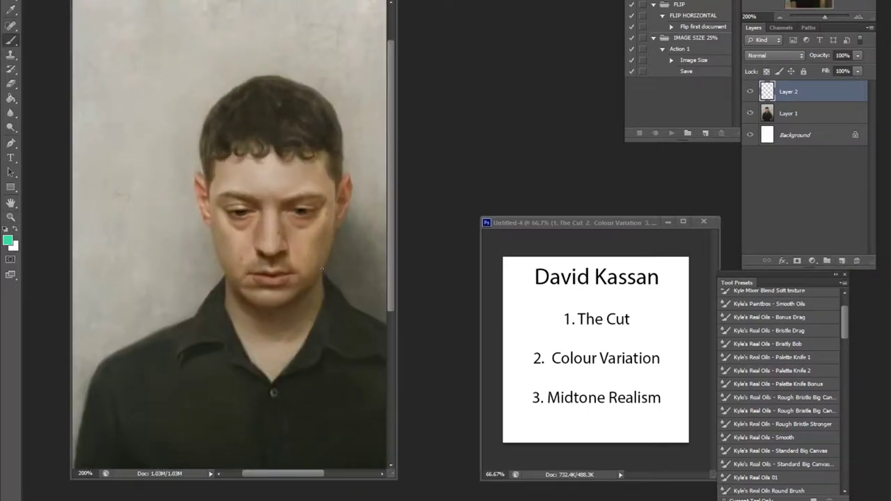
pyautogui.moveTo(323, 269)
pyautogui.mouseDown()
pyautogui.moveTo(284, 304)
pyautogui.moveTo(227, 292)
pyautogui.moveTo(225, 274)
pyautogui.moveTo(253, 324)
pyautogui.moveTo(275, 333)
pyautogui.moveTo(299, 330)
pyautogui.moveTo(314, 270)
pyautogui.mouseUp()
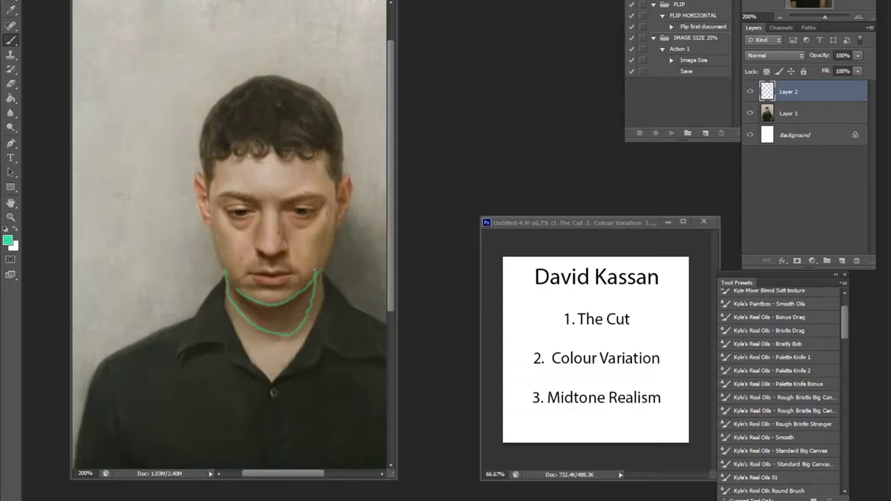
# - Set the foreground colour to pink e51f5c after briefly trying yellow
pyautogui.click(8, 241)
pyautogui.click(522, 278)
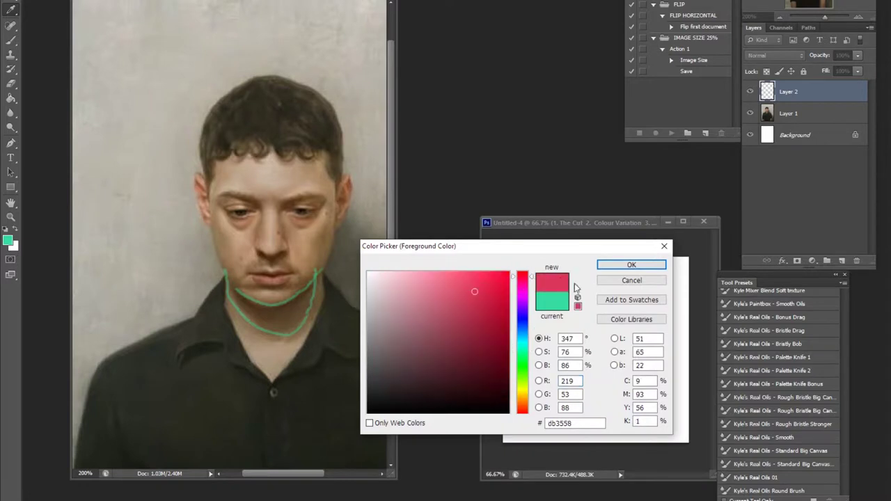
pyautogui.click(522, 392)
pyautogui.moveTo(481, 291); pyautogui.dragTo(490, 286)
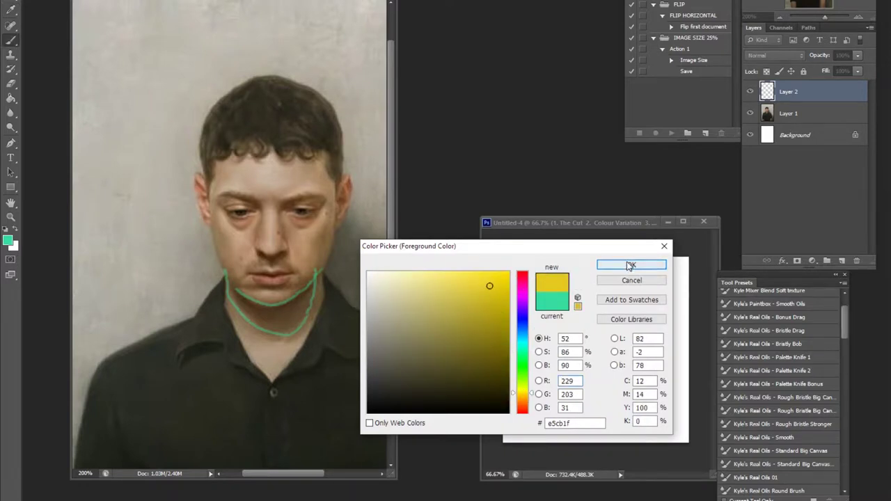
pyautogui.click(630, 265)
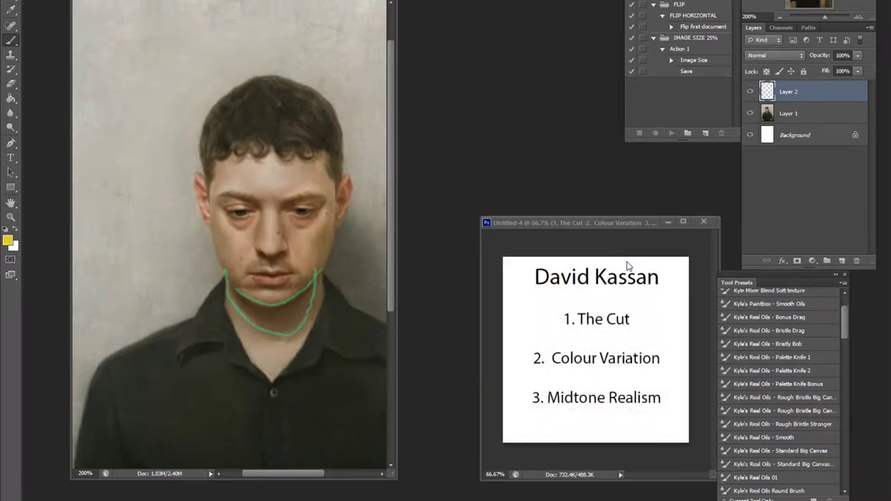
pyautogui.click(8, 241)
pyautogui.click(522, 279)
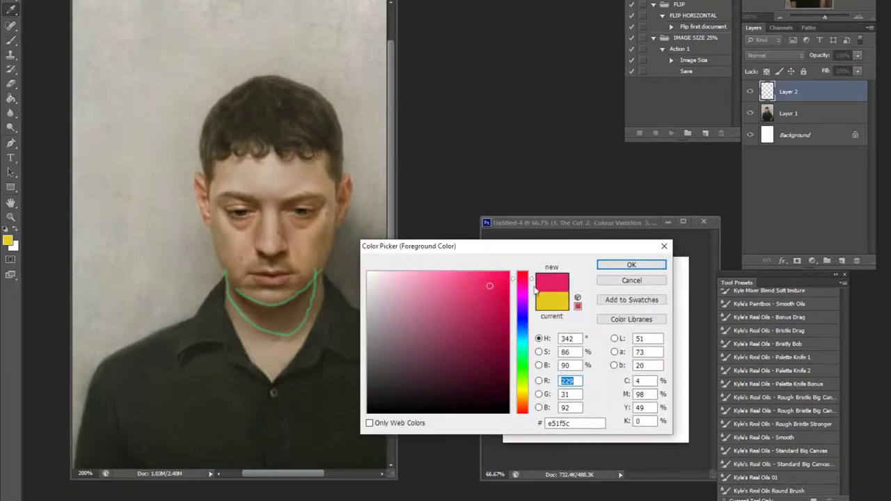
pyautogui.click(615, 262)
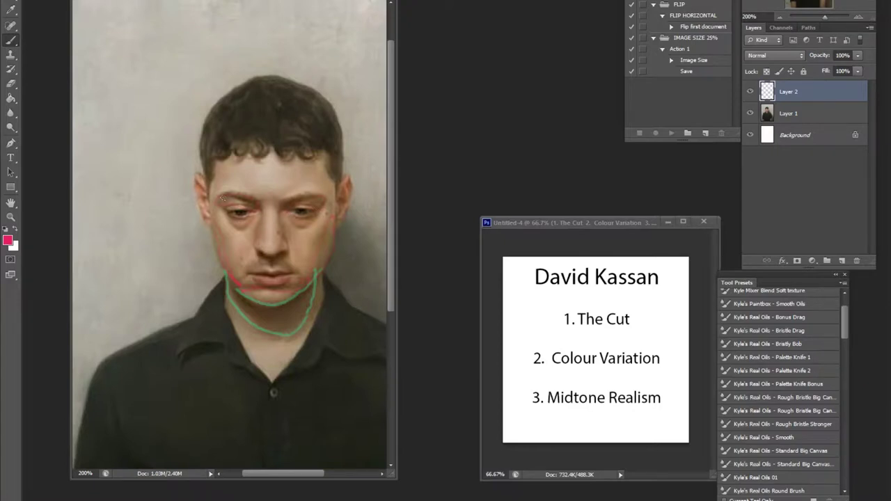
# - Paint pink marks on the left eyebrow, left cheek edge and chin, then zoom out to the whole figure
pyautogui.moveTo(222, 200); pyautogui.dragTo(249, 201)
pyautogui.moveTo(213, 227); pyautogui.dragTo(220, 256)
pyautogui.moveTo(236, 294)
pyautogui.mouseDown()
pyautogui.moveTo(260, 308)
pyautogui.moveTo(292, 330)
pyautogui.moveTo(303, 298)
pyautogui.mouseUp()
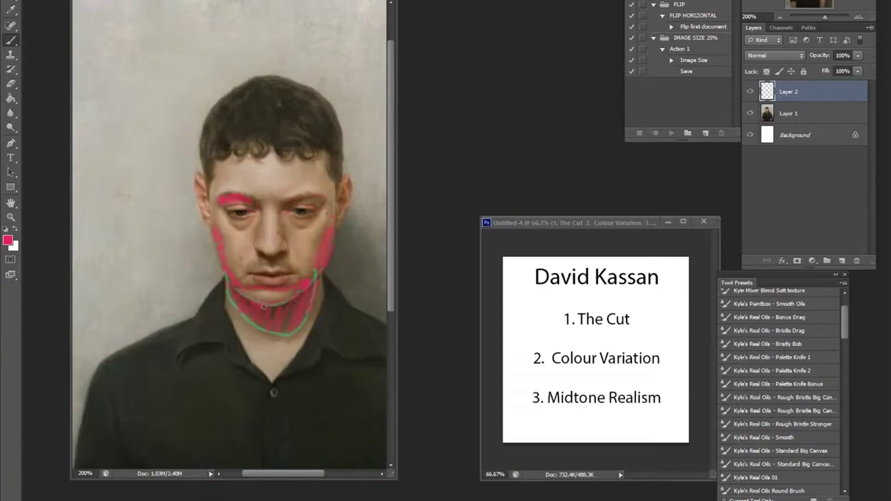
pyautogui.press('z')
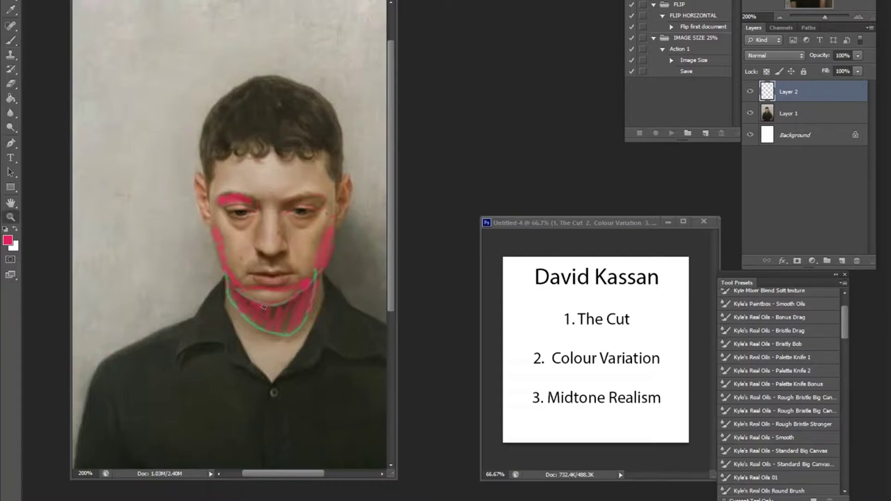
pyautogui.keyDown('alt'); pyautogui.click(294, 299); pyautogui.keyUp('alt')
pyautogui.click(229, 167)
pyautogui.keyDown('alt'); pyautogui.click(289, 213); pyautogui.keyUp('alt')
pyautogui.press('b')
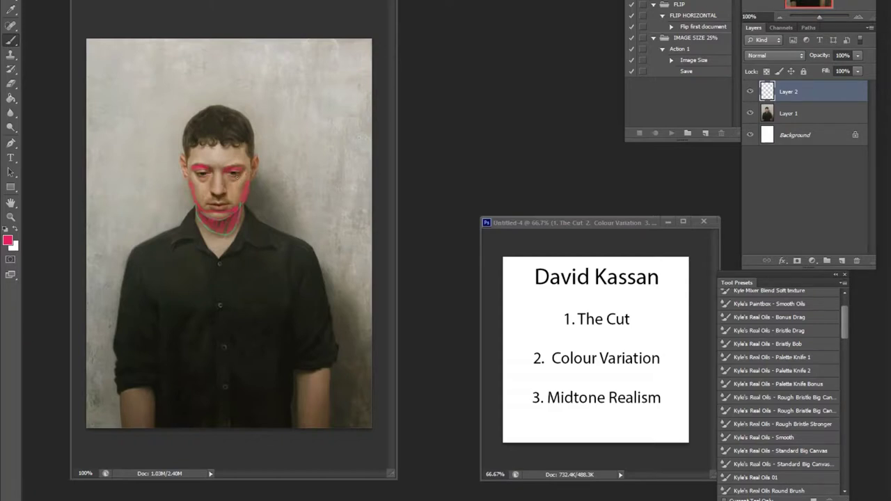
pyautogui.click(8, 241)
# - Switch the foreground to teal and paint strokes across the chin
pyautogui.click(523, 356)
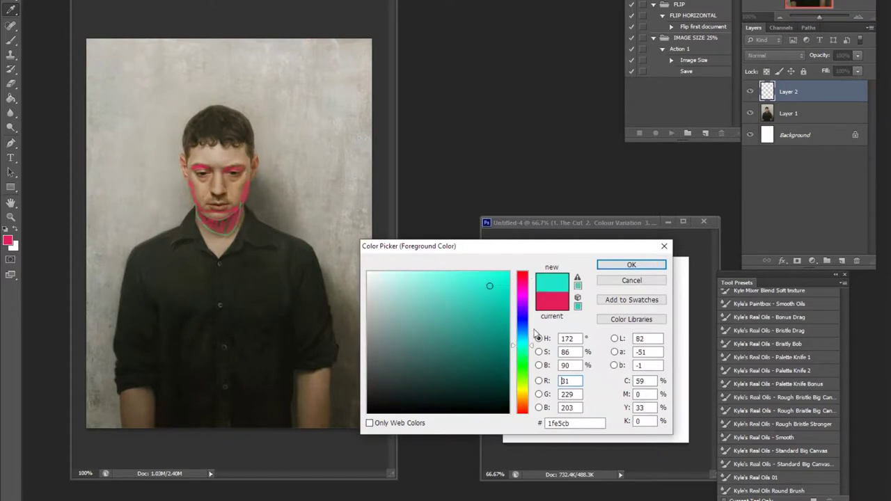
pyautogui.click(632, 265)
pyautogui.moveTo(200, 213)
pyautogui.mouseDown()
pyautogui.moveTo(222, 227)
pyautogui.moveTo(242, 210)
pyautogui.moveTo(220, 221)
pyautogui.mouseUp()
# - Sample a brighter red, paint a patch on the nose tip at 300%, then zoom out
pyautogui.keyDown('alt'); pyautogui.click(250, 189); pyautogui.keyUp('alt')
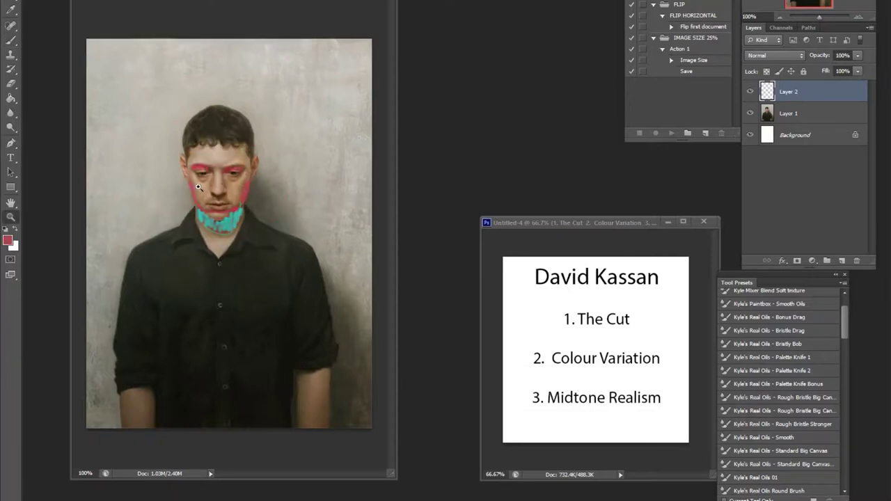
pyautogui.keyDown('ctrl'); pyautogui.click(199, 186); pyautogui.keyUp('ctrl')
pyautogui.keyDown('ctrl'); pyautogui.click(199, 186); pyautogui.keyUp('ctrl')
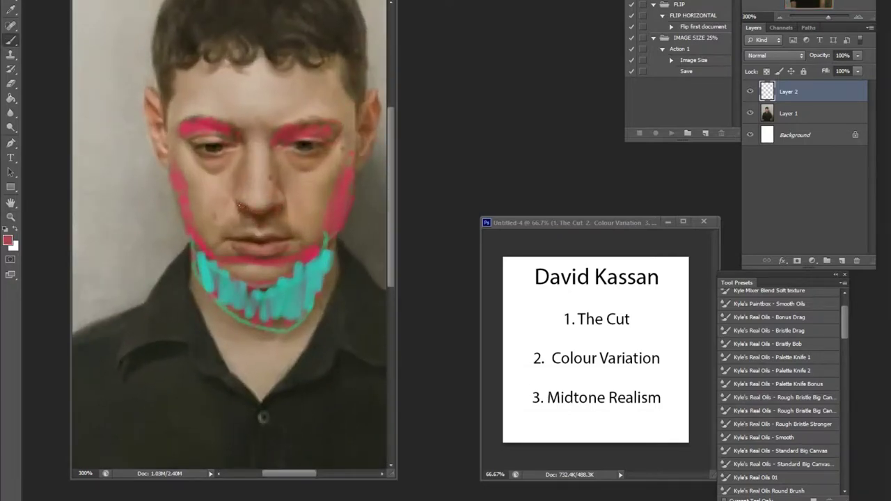
pyautogui.click(9, 241)
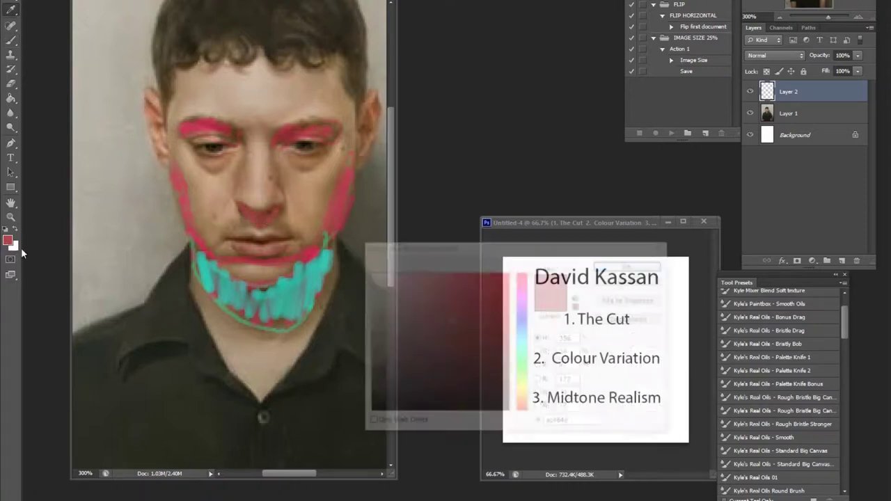
pyautogui.click(628, 266)
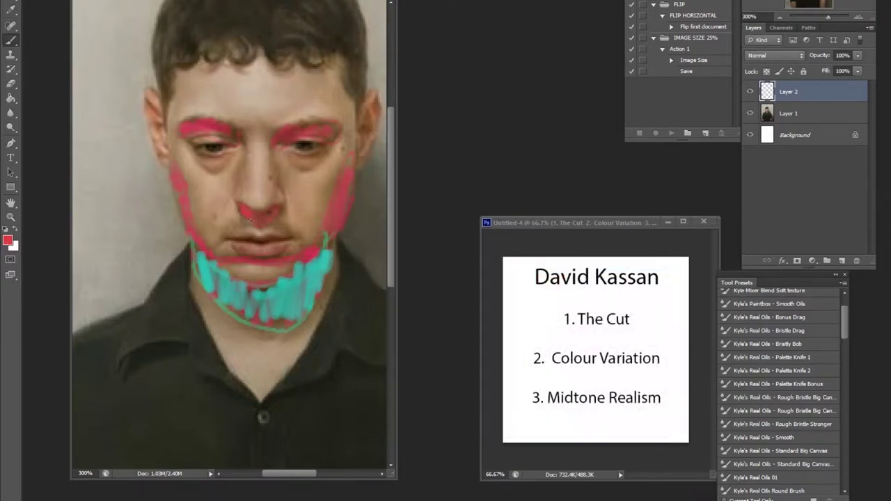
pyautogui.moveTo(250, 221)
pyautogui.mouseDown()
pyautogui.moveTo(281, 210)
pyautogui.moveTo(264, 210)
pyautogui.mouseUp()
pyautogui.press('z')
pyautogui.keyDown('alt'); pyautogui.click(279, 264); pyautogui.keyUp('alt')
pyautogui.keyDown('alt'); pyautogui.click(291, 319); pyautogui.keyUp('alt')
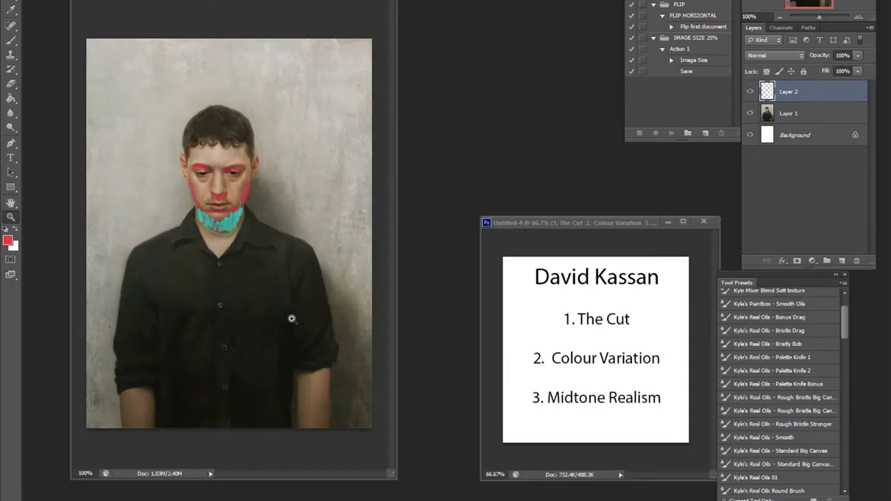
pyautogui.press('b')
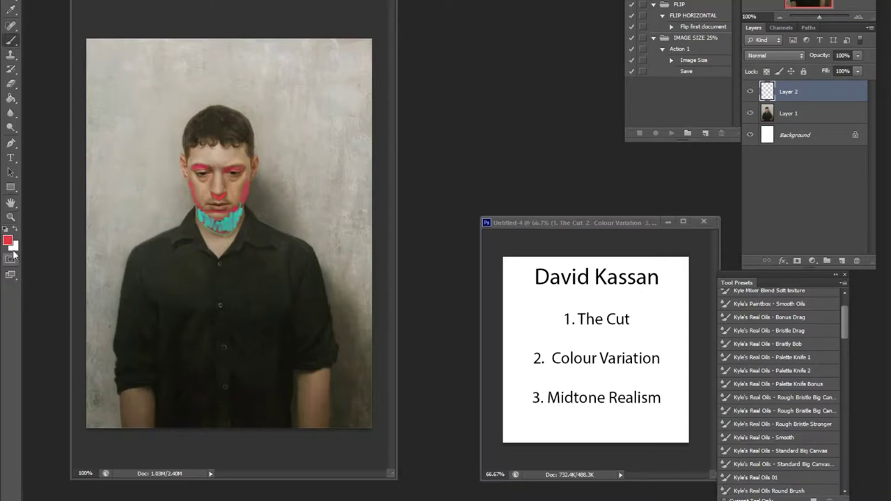
# - Paint red lines down both sides of the shirt and a zigzag across its lower part, then hide Layer 2
pyautogui.moveTo(138, 285)
pyautogui.mouseDown()
pyautogui.moveTo(180, 327)
pyautogui.moveTo(243, 336)
pyautogui.moveTo(266, 334)
pyautogui.moveTo(323, 294)
pyautogui.moveTo(162, 304)
pyautogui.moveTo(138, 289)
pyautogui.moveTo(118, 349)
pyautogui.moveTo(121, 428)
pyautogui.mouseUp()
pyautogui.moveTo(324, 296); pyautogui.dragTo(326, 428)
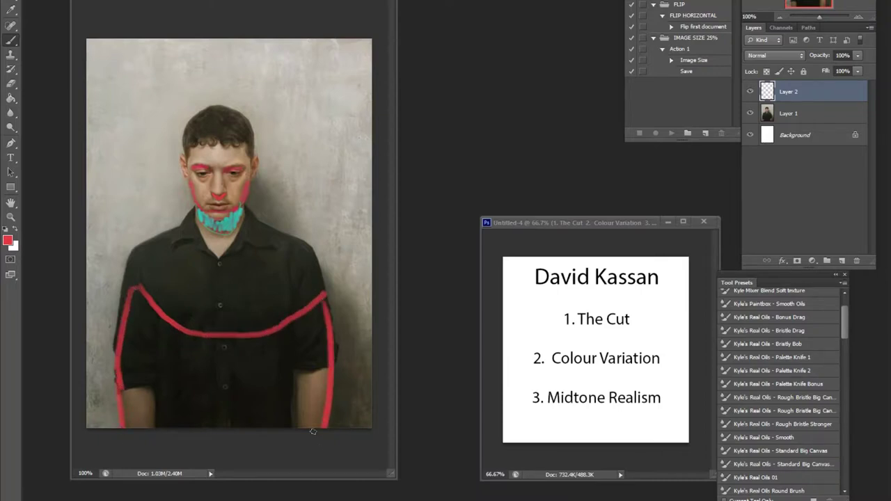
pyautogui.moveTo(134, 299)
pyautogui.mouseDown()
pyautogui.moveTo(126, 370)
pyautogui.moveTo(175, 334)
pyautogui.moveTo(217, 419)
pyautogui.moveTo(285, 432)
pyautogui.moveTo(337, 413)
pyautogui.mouseUp()
pyautogui.moveTo(251, 357)
pyautogui.mouseDown()
pyautogui.moveTo(269, 335)
pyautogui.moveTo(272, 400)
pyautogui.moveTo(226, 426)
pyautogui.moveTo(188, 427)
pyautogui.mouseUp()
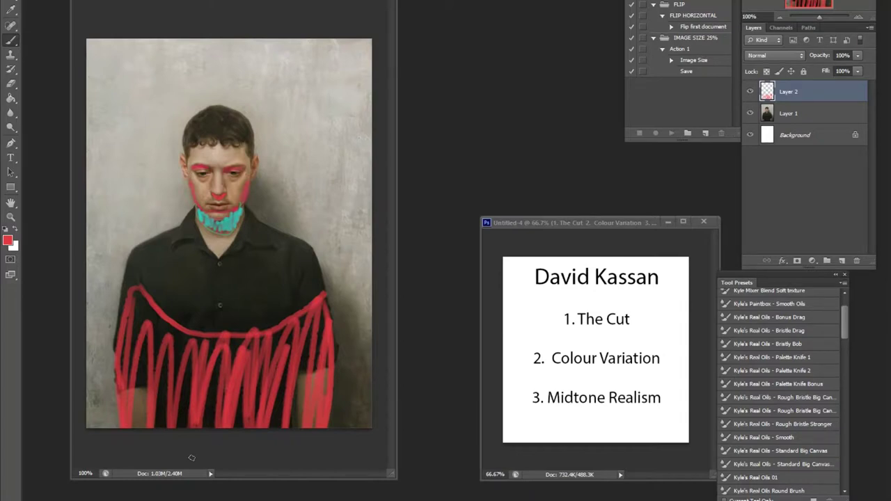
pyautogui.click(750, 91)
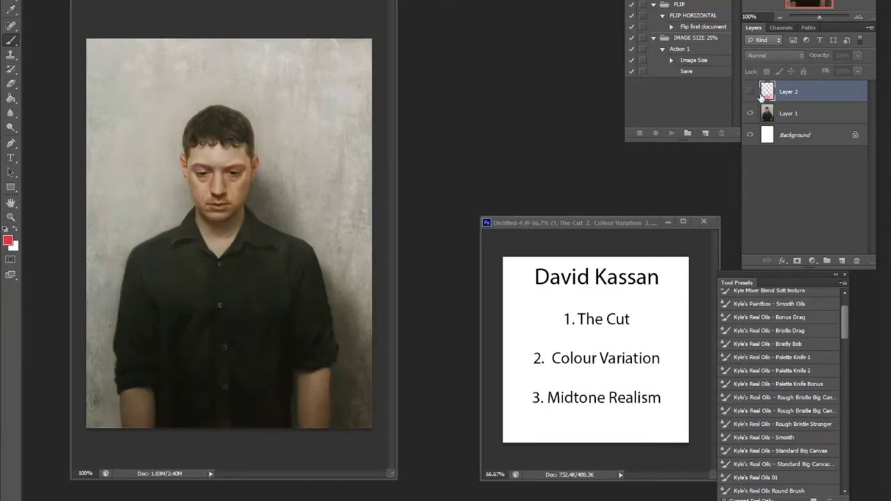
# - Toggle Layer 2 on and off to compare, leave it hidden, and add a new Layer 3
pyautogui.click(750, 91)
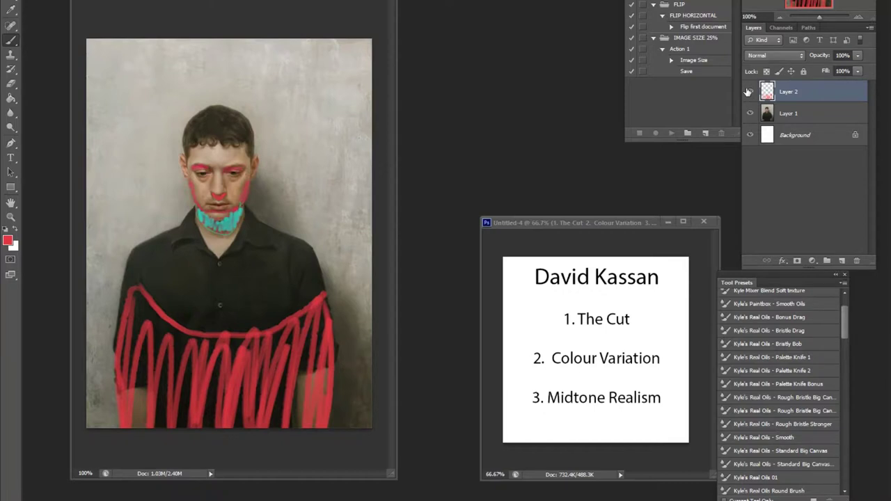
pyautogui.click(750, 91)
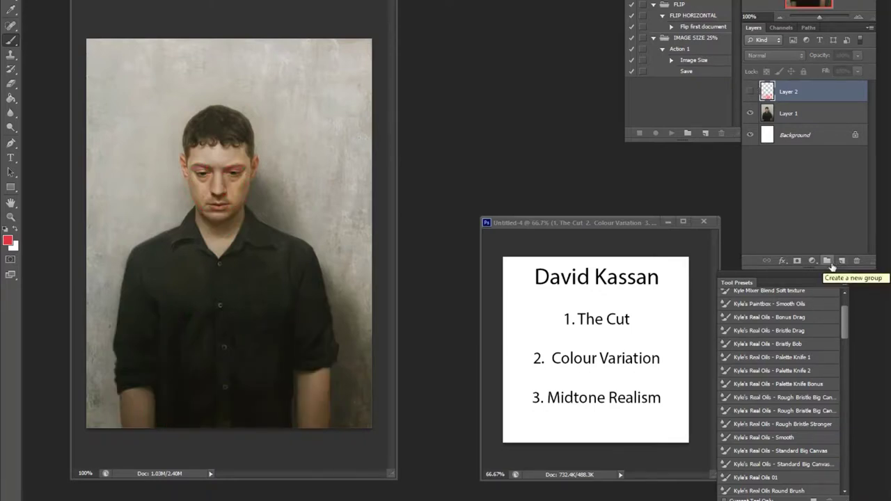
pyautogui.click(842, 260)
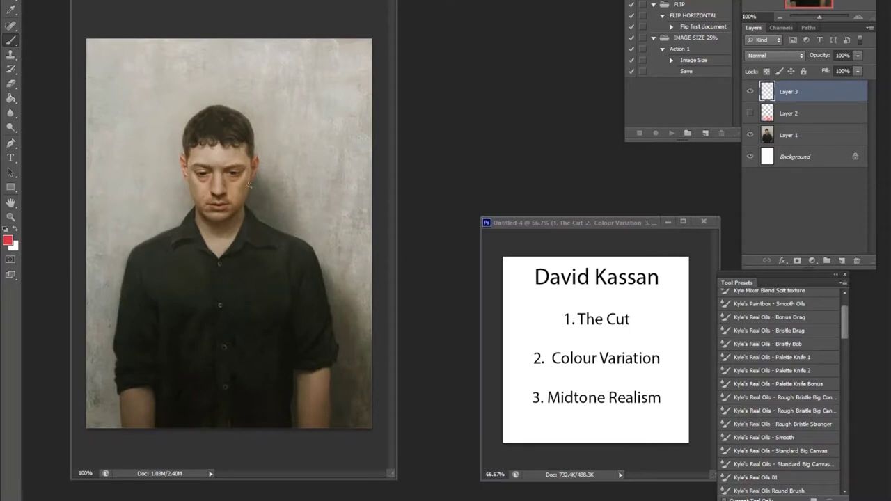
pyautogui.press('z')
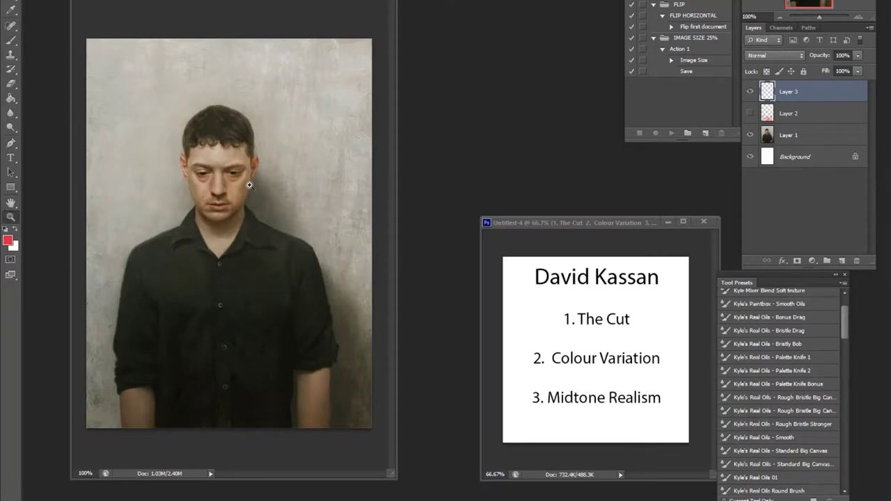
# - Zoom to 200% and try a cyan-blue outline around the lips, then undo it
pyautogui.click(184, 167)
pyautogui.press('b')
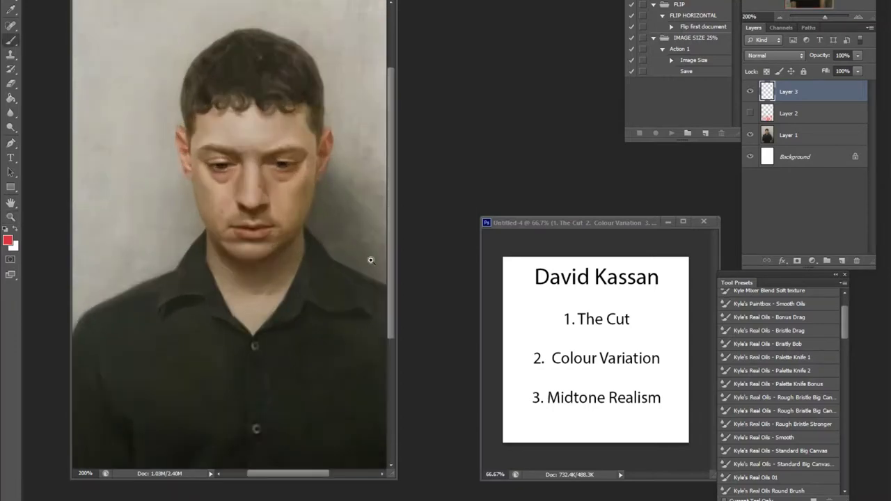
pyautogui.click(7, 241)
pyautogui.moveTo(534, 344); pyautogui.dragTo(530, 323)
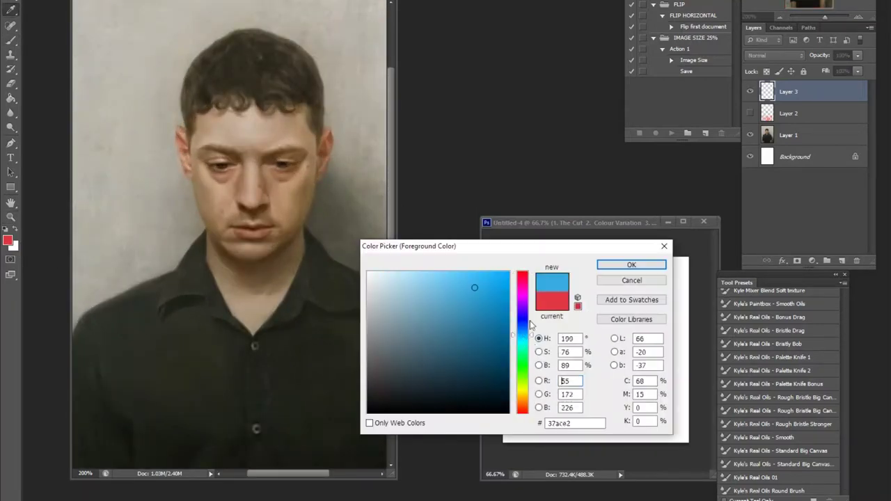
pyautogui.click(627, 264)
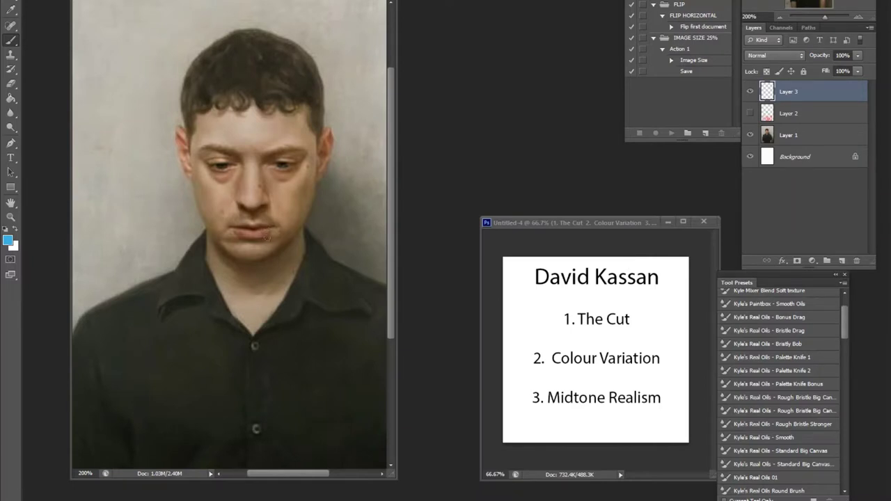
pyautogui.moveTo(240, 223)
pyautogui.mouseDown()
pyautogui.moveTo(266, 237)
pyautogui.moveTo(242, 224)
pyautogui.mouseUp()
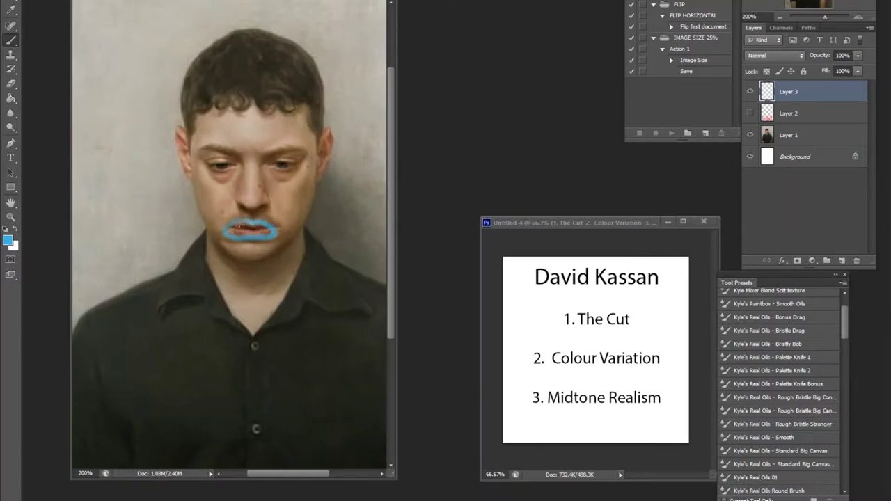
pyautogui.hotkey('ctrl', 'z')
pyautogui.moveTo(237, 223); pyautogui.dragTo(239, 223)
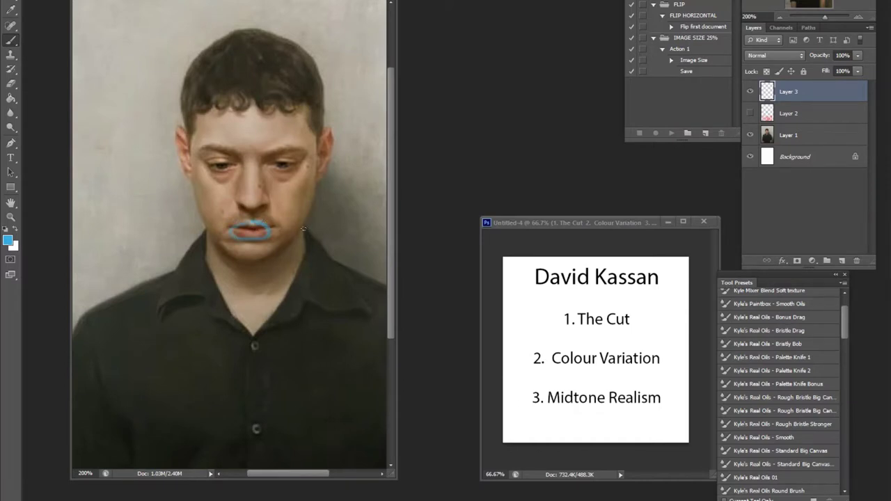
pyautogui.moveTo(300, 213); pyautogui.dragTo(301, 193)
pyautogui.hotkey('ctrl', 'z')
pyautogui.hotkey('ctrl', 'z')
pyautogui.press('z')
# - Zoom to 300% and outline both cheeks with magenta loops
pyautogui.click(264, 178)
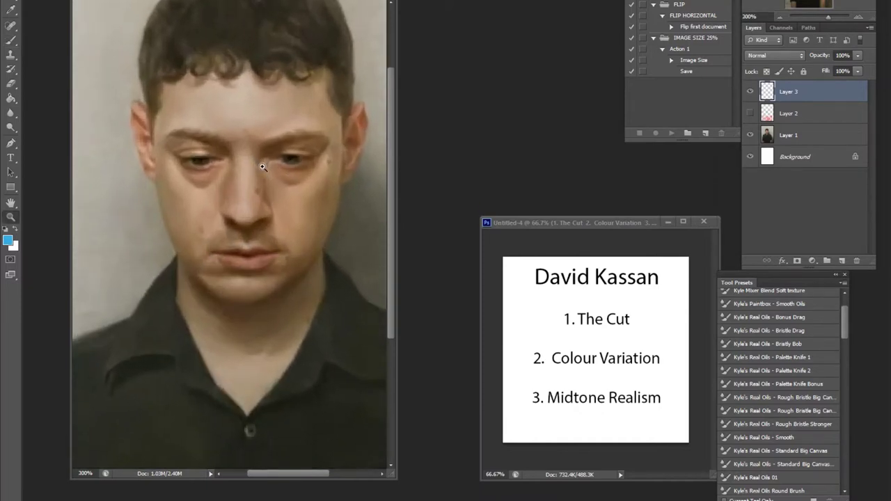
pyautogui.press('b')
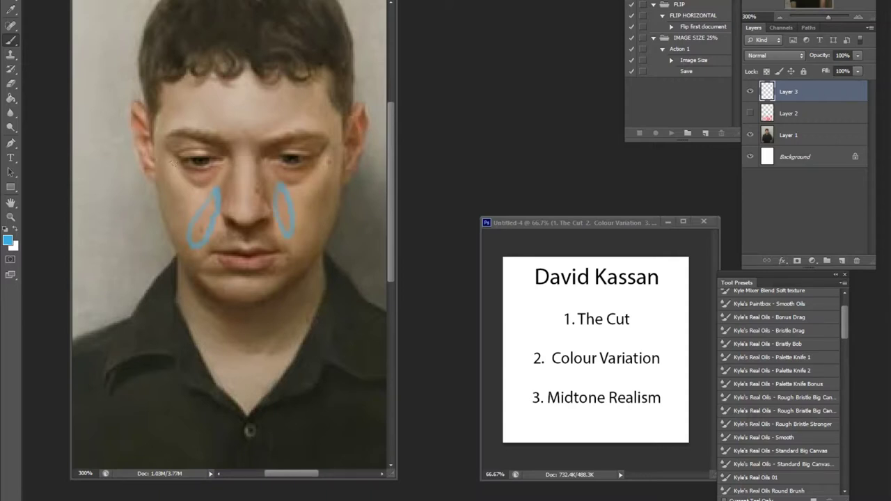
pyautogui.click(8, 240)
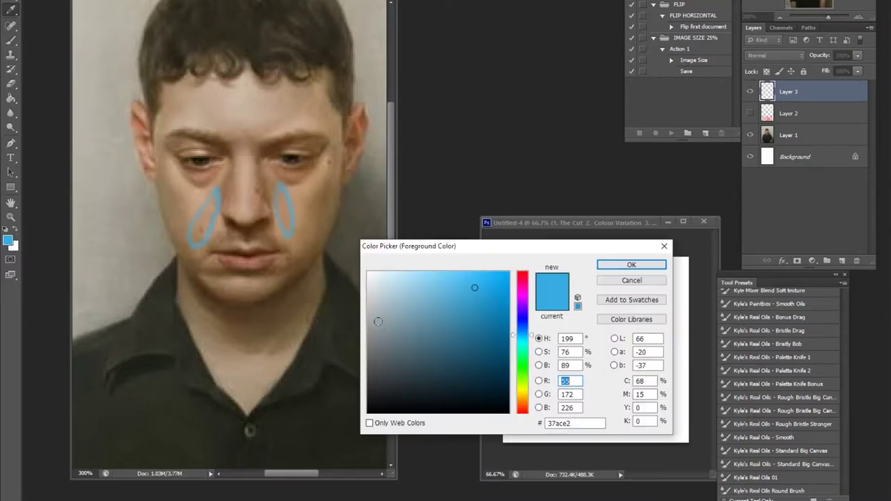
pyautogui.moveTo(528, 334); pyautogui.dragTo(528, 290)
pyautogui.click(613, 265)
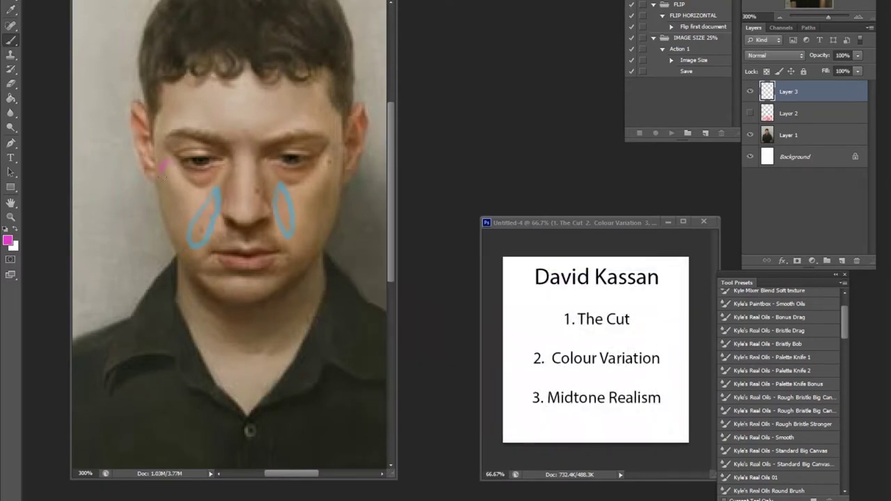
pyautogui.moveTo(178, 222)
pyautogui.mouseDown()
pyautogui.moveTo(196, 199)
pyautogui.moveTo(174, 167)
pyautogui.mouseUp()
pyautogui.moveTo(326, 159)
pyautogui.mouseDown()
pyautogui.moveTo(300, 209)
pyautogui.moveTo(343, 159)
pyautogui.mouseUp()
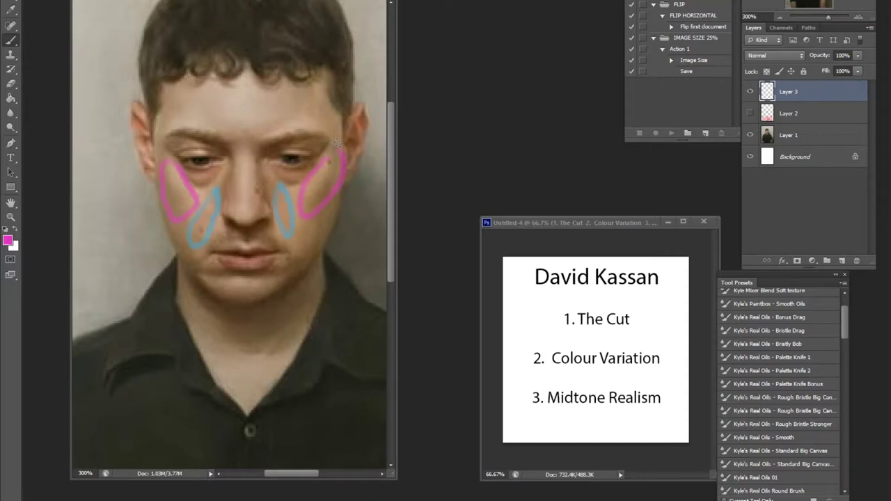
# - Switch to a saturated red and paint loops under both eyes
pyautogui.click(8, 240)
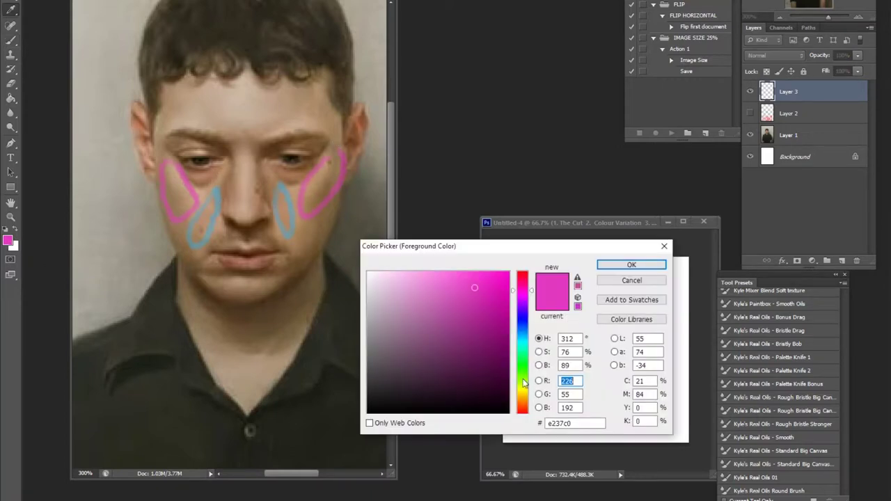
pyautogui.moveTo(523, 382); pyautogui.dragTo(522, 408)
pyautogui.moveTo(499, 315); pyautogui.dragTo(505, 299)
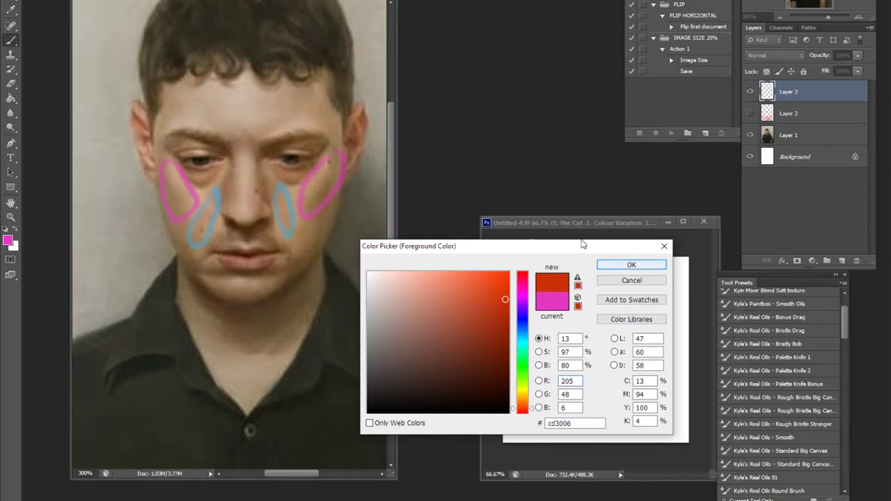
pyautogui.press('Return')
pyautogui.moveTo(183, 170)
pyautogui.mouseDown()
pyautogui.moveTo(215, 179)
pyautogui.moveTo(214, 169)
pyautogui.moveTo(280, 167)
pyautogui.moveTo(309, 171)
pyautogui.mouseUp()
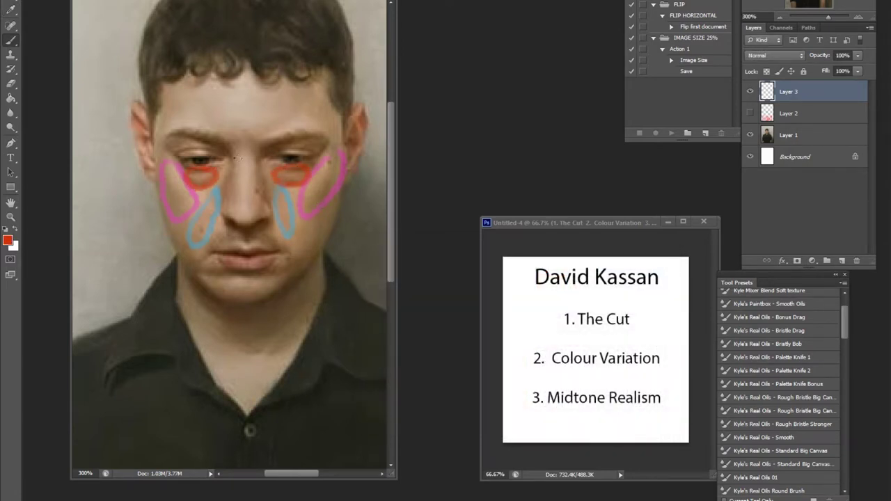
pyautogui.moveTo(186, 160); pyautogui.dragTo(287, 153)
# - Switch to dark blue and outline the mouth
pyautogui.press('i')
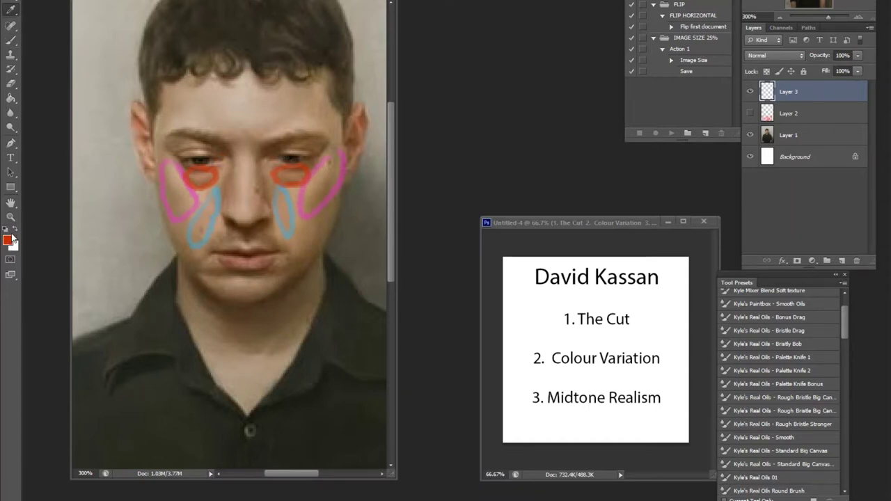
pyautogui.click(11, 241)
pyautogui.click(523, 324)
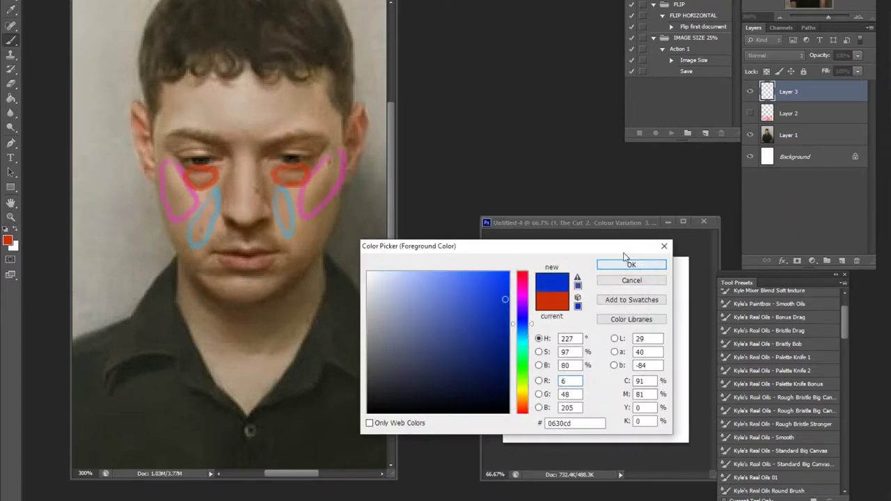
pyautogui.click(630, 264)
pyautogui.moveTo(265, 239)
pyautogui.mouseDown()
pyautogui.moveTo(209, 250)
pyautogui.moveTo(234, 272)
pyautogui.moveTo(286, 263)
pyautogui.moveTo(263, 235)
pyautogui.mouseUp()
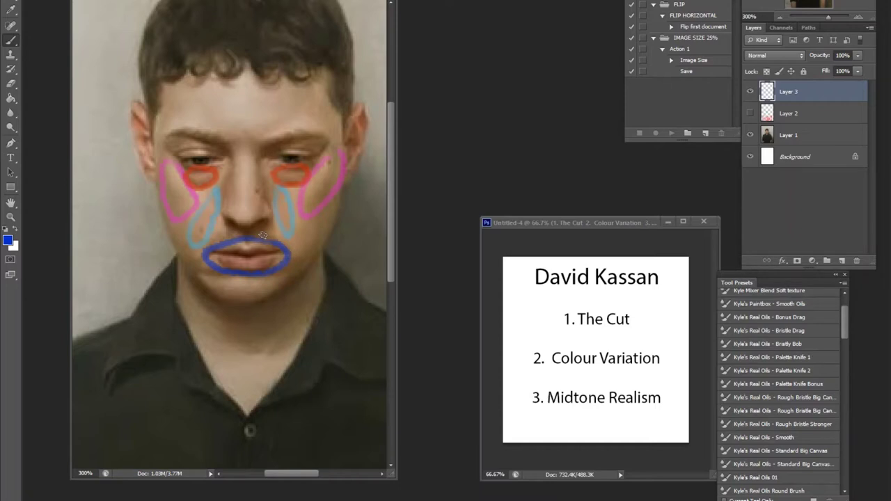
pyautogui.click(8, 240)
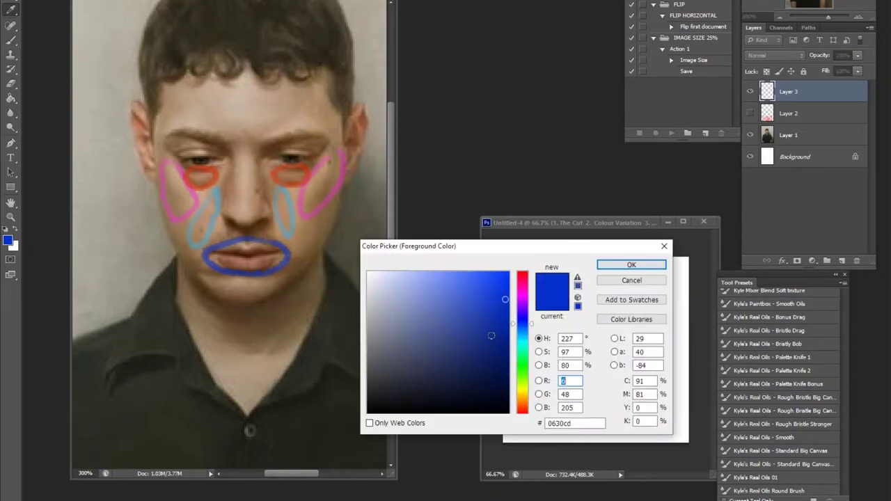
# - Paint a broad mid-tone teal swatch down the left side
pyautogui.moveTo(526, 359); pyautogui.dragTo(526, 343)
pyautogui.click(494, 330)
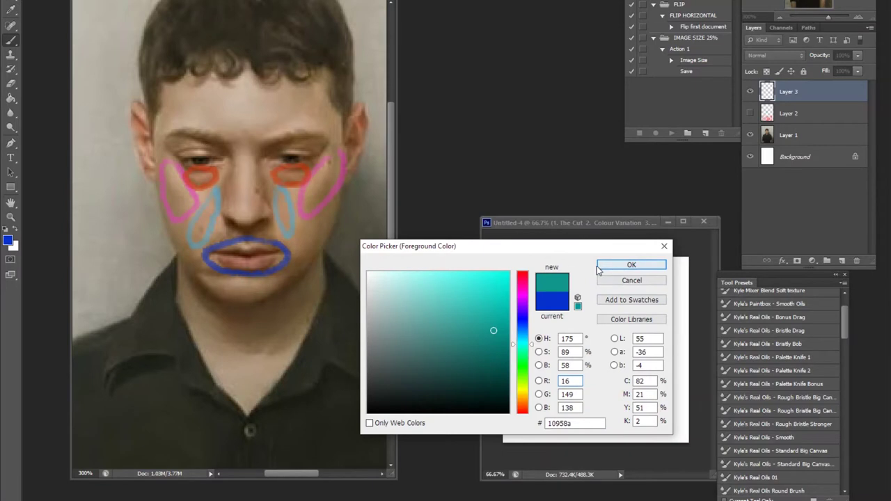
pyautogui.click(631, 265)
pyautogui.moveTo(97, 202)
pyautogui.mouseDown()
pyautogui.moveTo(124, 389)
pyautogui.moveTo(113, 238)
pyautogui.moveTo(117, 369)
pyautogui.moveTo(122, 324)
pyautogui.mouseUp()
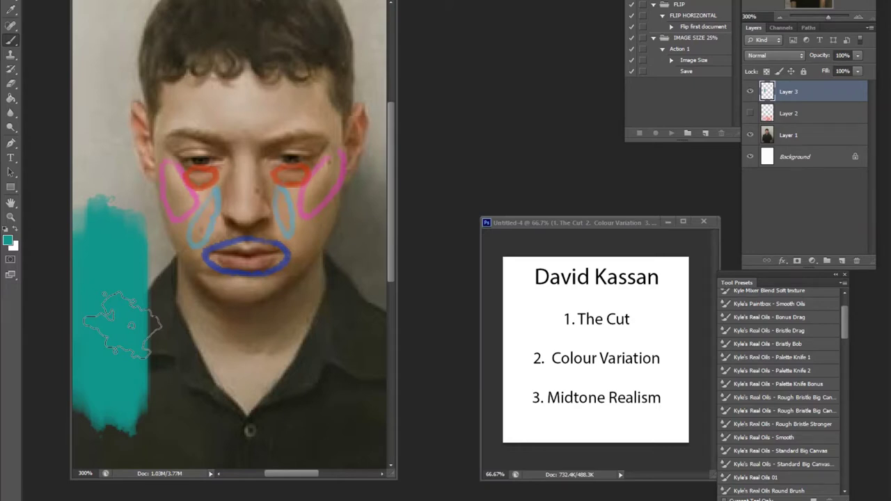
# - Switch to a mid blue and blend it over the teal swatch
pyautogui.click(8, 240)
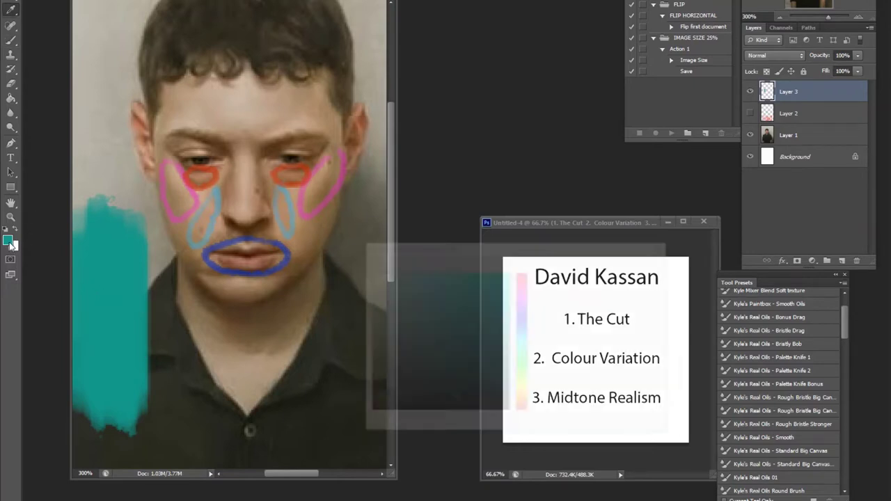
pyautogui.click(522, 335)
pyautogui.click(493, 329)
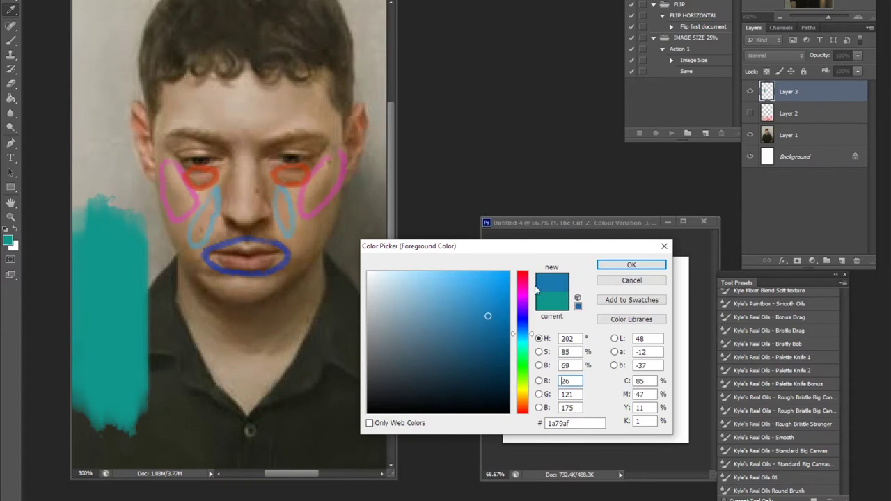
pyautogui.click(632, 264)
pyautogui.moveTo(109, 199); pyautogui.dragTo(146, 362)
pyautogui.moveTo(115, 272)
pyautogui.mouseDown()
pyautogui.moveTo(109, 248)
pyautogui.moveTo(130, 318)
pyautogui.mouseUp()
# - Sample teal from the swatch, extend it down over the shirt, then delete Layer 3
pyautogui.keyDown('alt'); pyautogui.click(110, 358); pyautogui.keyUp('alt')
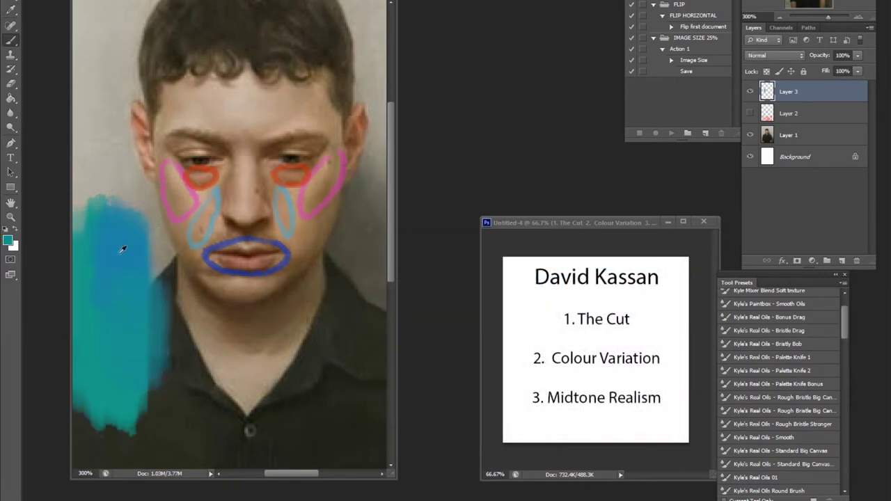
pyautogui.keyDown('alt'); pyautogui.click(136, 359); pyautogui.keyUp('alt')
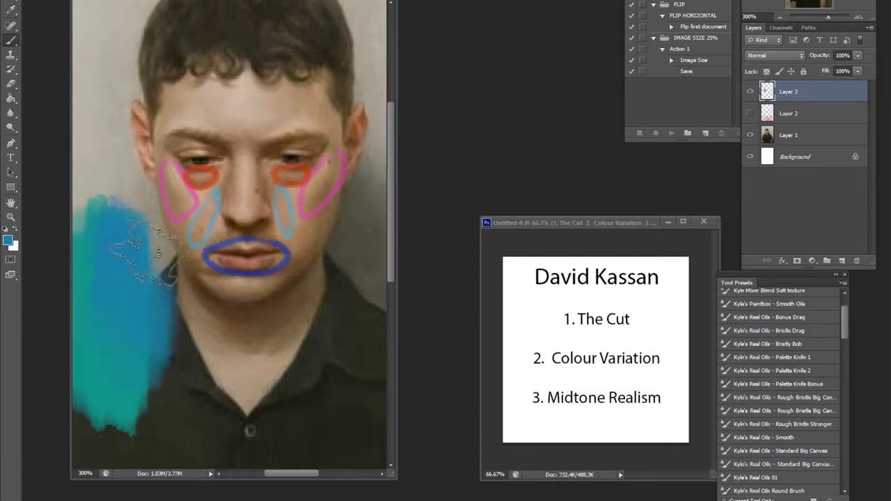
pyautogui.keyDown('alt'); pyautogui.click(115, 383); pyautogui.keyUp('alt')
pyautogui.moveTo(150, 299); pyautogui.dragTo(167, 457)
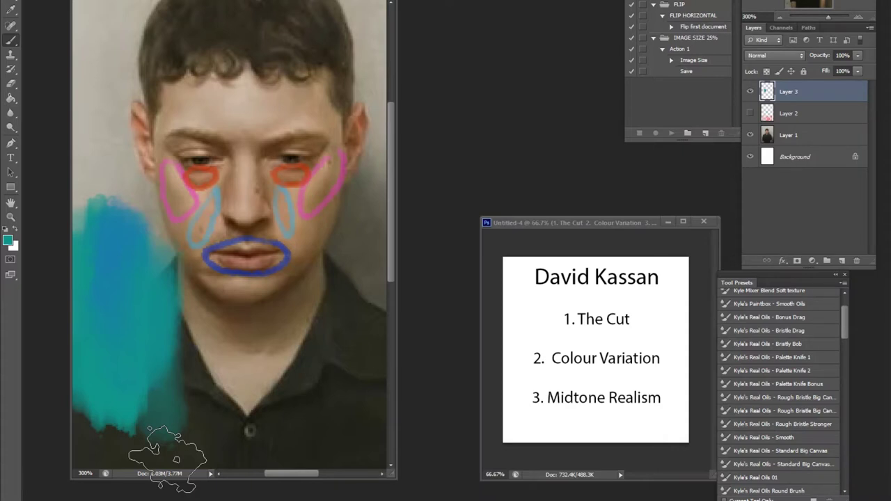
pyautogui.press('Delete')
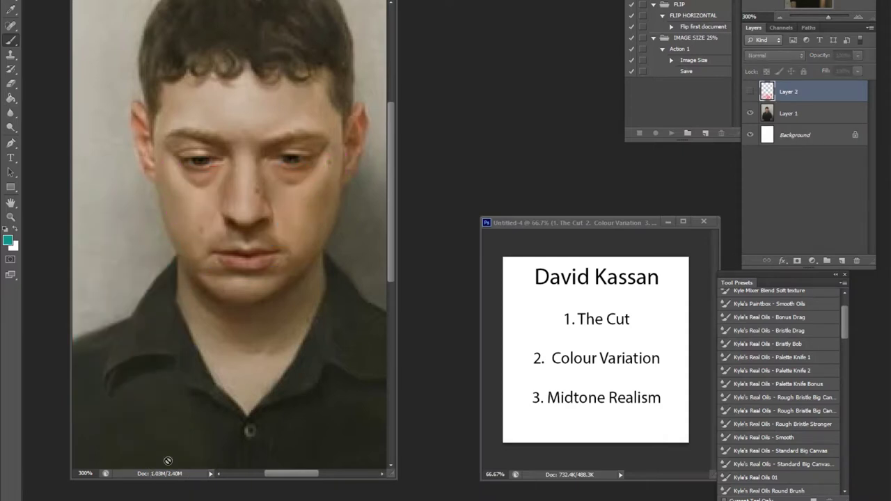
# - Delete Layer 2, zoom out to the whole painting, and switch to the old man portrait
pyautogui.press('Delete')
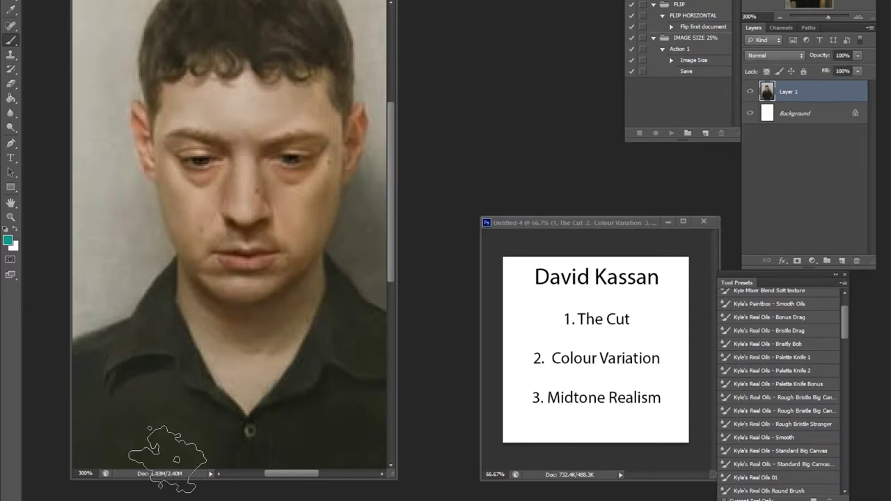
pyautogui.press('z')
pyautogui.keyDown('alt'); pyautogui.click(299, 383); pyautogui.keyUp('alt')
pyautogui.keyDown('alt'); pyautogui.click(299, 383); pyautogui.keyUp('alt')
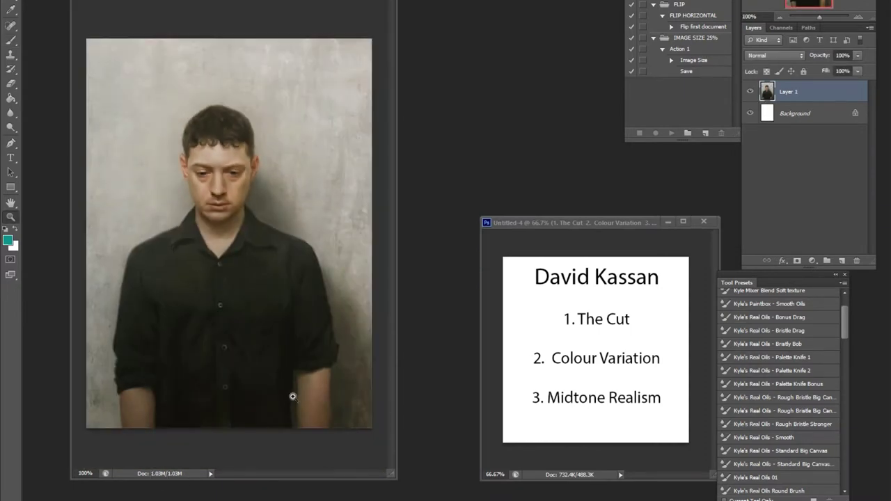
pyautogui.click(206, 0)
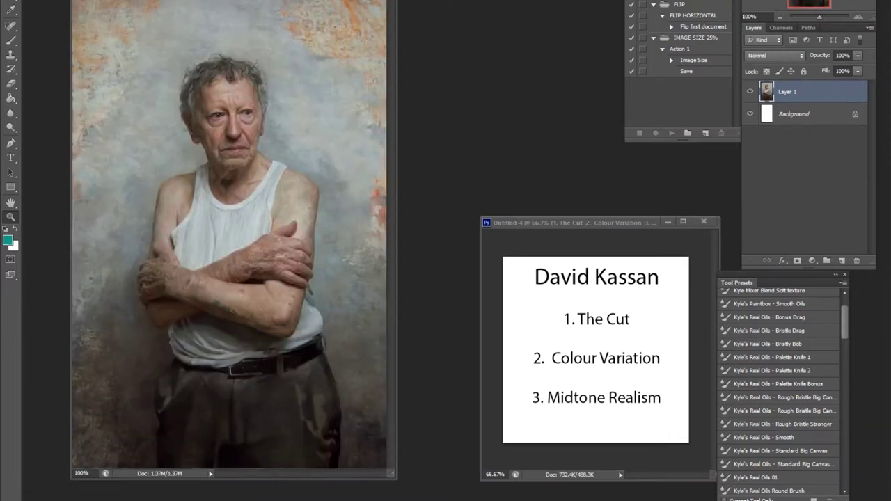
pyautogui.click(257, 0)
pyautogui.hotkey('ctrl', 'Tab')
# - Paint a white swatch in the upper-right background, then reset the colour to black
pyautogui.press('x')
pyautogui.press('b')
pyautogui.moveTo(324, 33)
pyautogui.mouseDown()
pyautogui.moveTo(340, 87)
pyautogui.moveTo(351, 66)
pyautogui.moveTo(333, 105)
pyautogui.moveTo(349, 166)
pyautogui.mouseUp()
pyautogui.press('d')
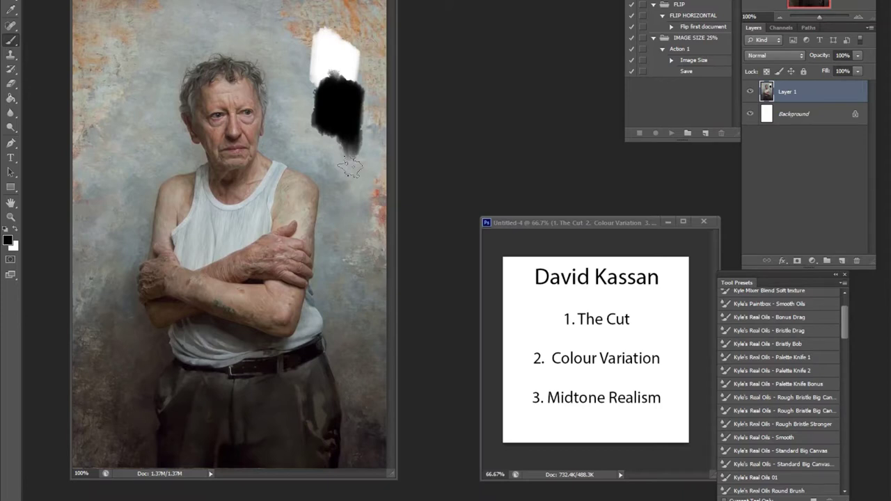
pyautogui.keyDown('alt'); pyautogui.click(332, 50); pyautogui.keyUp('alt')
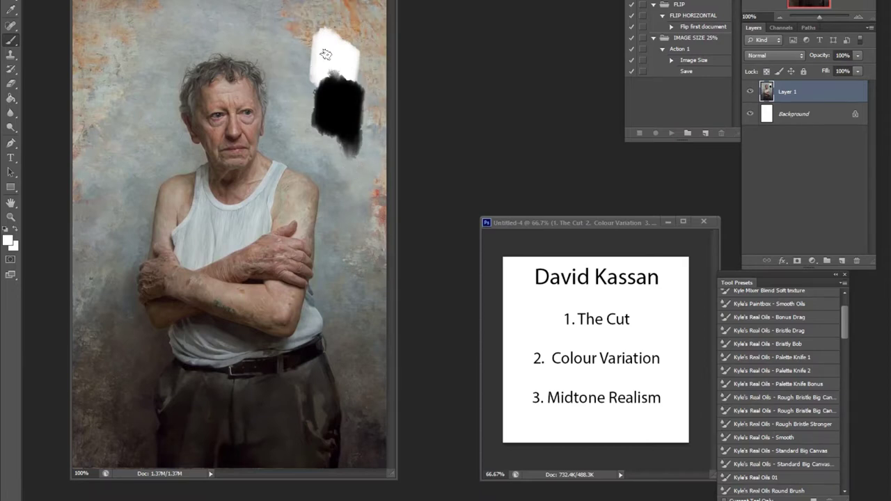
pyautogui.keyDown('alt'); pyautogui.click(332, 117); pyautogui.keyUp('alt')
pyautogui.moveTo(101, 435)
pyautogui.mouseDown()
pyautogui.moveTo(155, 358)
pyautogui.moveTo(159, 371)
pyautogui.mouseUp()
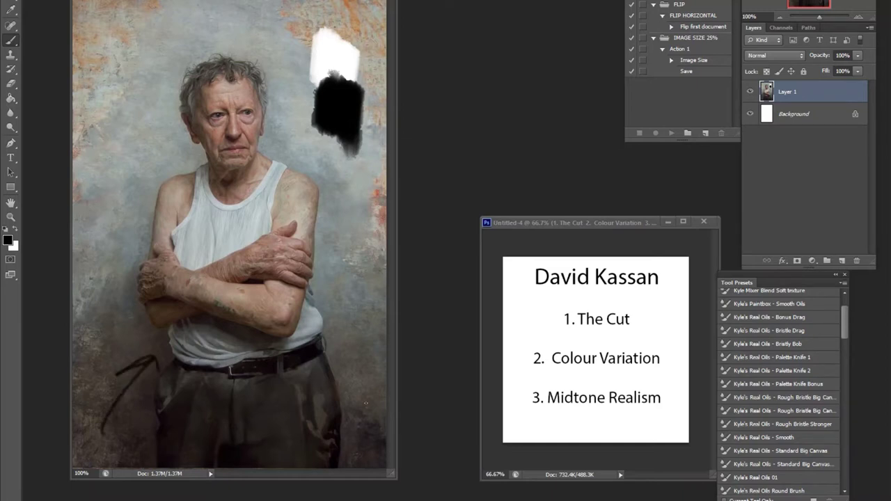
pyautogui.moveTo(379, 422)
pyautogui.mouseDown()
pyautogui.moveTo(336, 341)
pyautogui.moveTo(363, 328)
pyautogui.mouseUp()
pyautogui.moveTo(379, 249); pyautogui.dragTo(328, 318)
pyautogui.moveTo(327, 318); pyautogui.dragTo(357, 306)
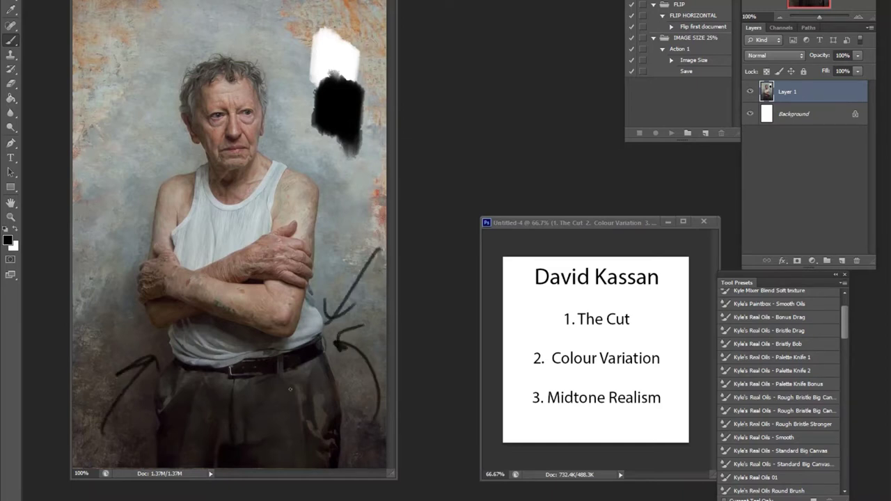
pyautogui.moveTo(124, 465)
pyautogui.mouseDown()
pyautogui.moveTo(200, 392)
pyautogui.moveTo(214, 418)
pyautogui.mouseUp()
pyautogui.hotkey('ctrl', 'alt', 'z')
pyautogui.hotkey('ctrl', 'alt', 'z')
pyautogui.hotkey('ctrl', 'alt', 'z')
pyautogui.hotkey('ctrl', 'alt', 'z')
pyautogui.hotkey('ctrl', 'alt', 'z')
pyautogui.hotkey('ctrl', 'alt', 'z')
pyautogui.hotkey('ctrl', 'alt', 'z')
pyautogui.hotkey('ctrl', 'alt', 'z')
pyautogui.hotkey('ctrl', 'alt', 'z')
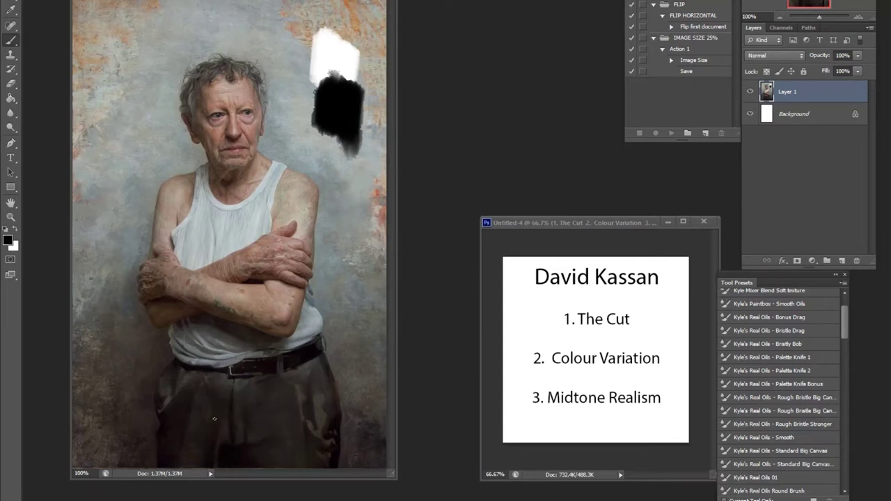
pyautogui.press('x')
# - Pick red e91818, outline the man's arms and torso, and add white strokes on the shoulder
pyautogui.click(7, 240)
pyautogui.click(494, 284)
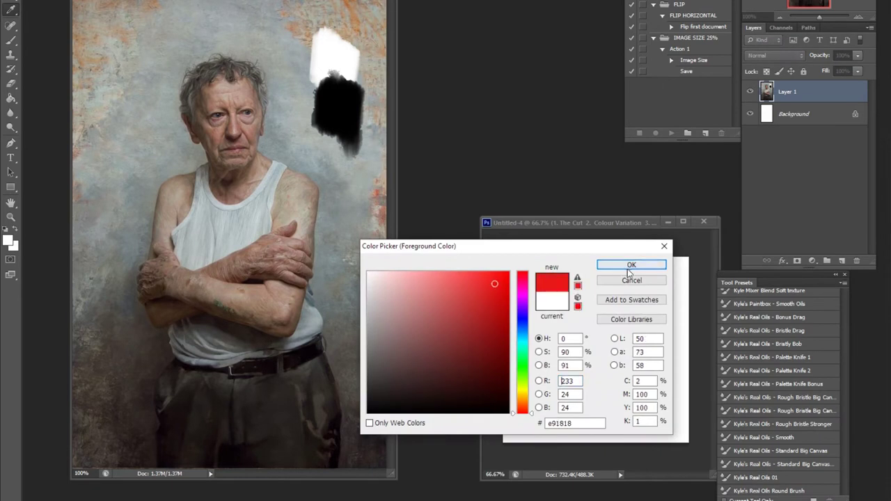
pyautogui.click(629, 267)
pyautogui.moveTo(280, 161)
pyautogui.mouseDown()
pyautogui.moveTo(161, 250)
pyautogui.moveTo(282, 158)
pyautogui.mouseUp()
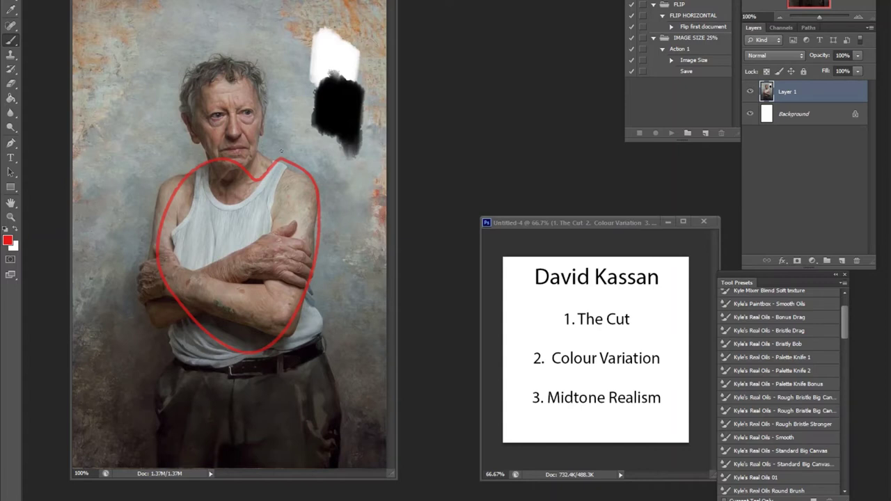
pyautogui.press('x')
pyautogui.moveTo(269, 185)
pyautogui.mouseDown()
pyautogui.moveTo(252, 218)
pyautogui.moveTo(273, 197)
pyautogui.mouseUp()
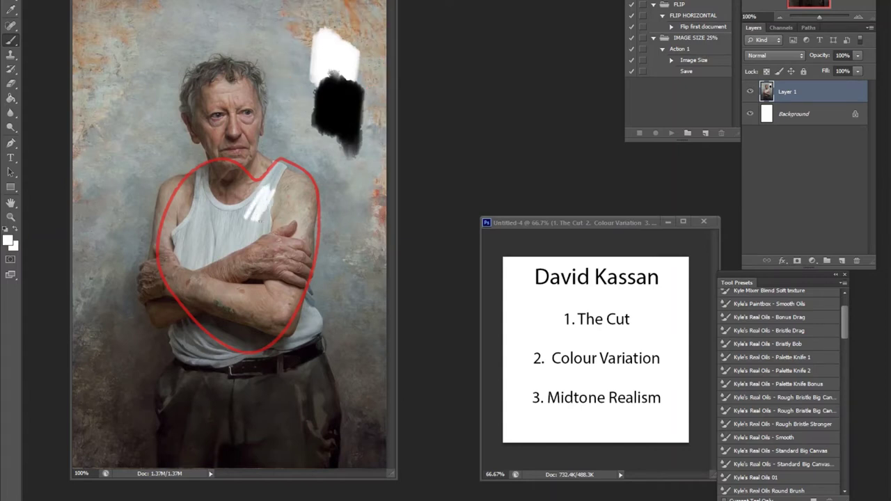
# - Undo the white strokes, red outline and swatches, and reset the colours to black and white
pyautogui.hotkey('ctrl', 'z')
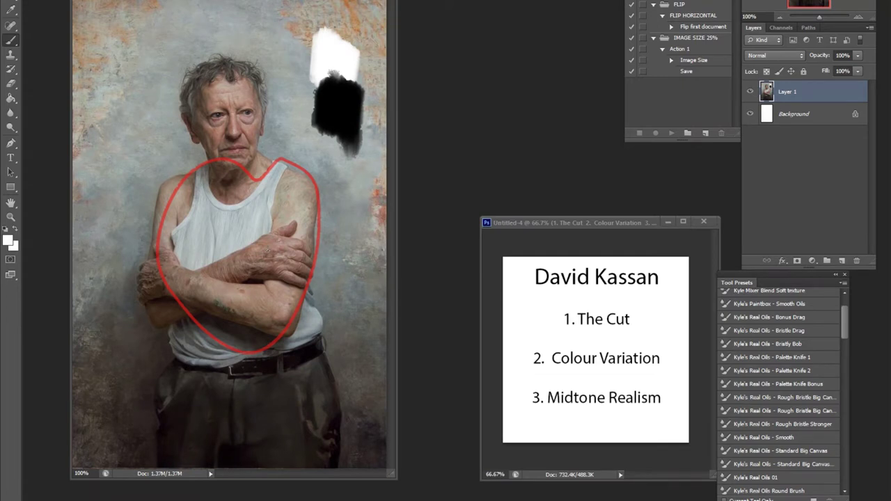
pyautogui.hotkey('ctrl', 'alt', 'z')
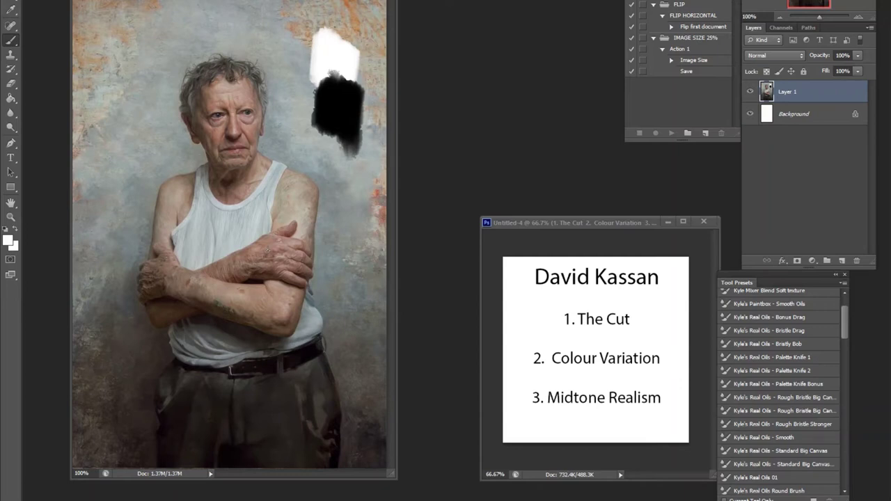
pyautogui.hotkey('ctrl', 'alt', 'z')
pyautogui.hotkey('ctrl', 'alt', 'z')
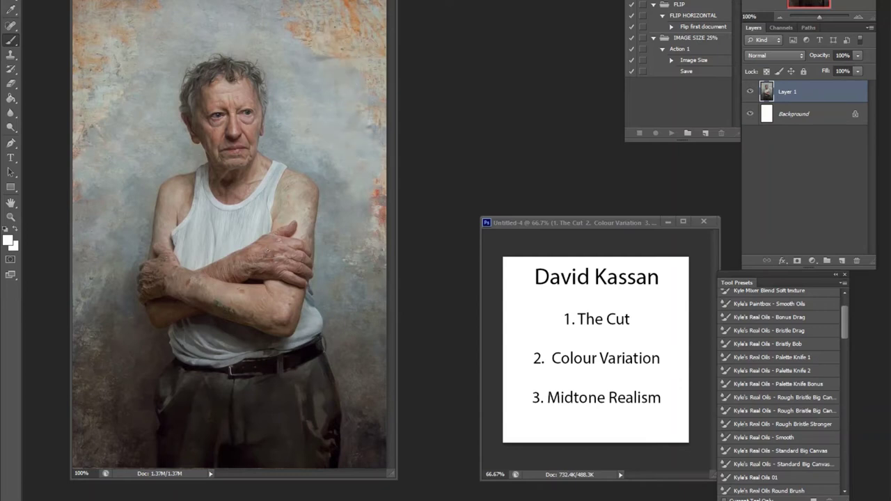
pyautogui.press('d')
pyautogui.press('x')
# - Paint a white oval trial swatch in the upper-right background and dab light pink onto it
pyautogui.moveTo(343, 31)
pyautogui.mouseDown()
pyautogui.moveTo(338, 21)
pyautogui.moveTo(329, 77)
pyautogui.moveTo(349, 80)
pyautogui.moveTo(348, 60)
pyautogui.moveTo(317, 106)
pyautogui.mouseUp()
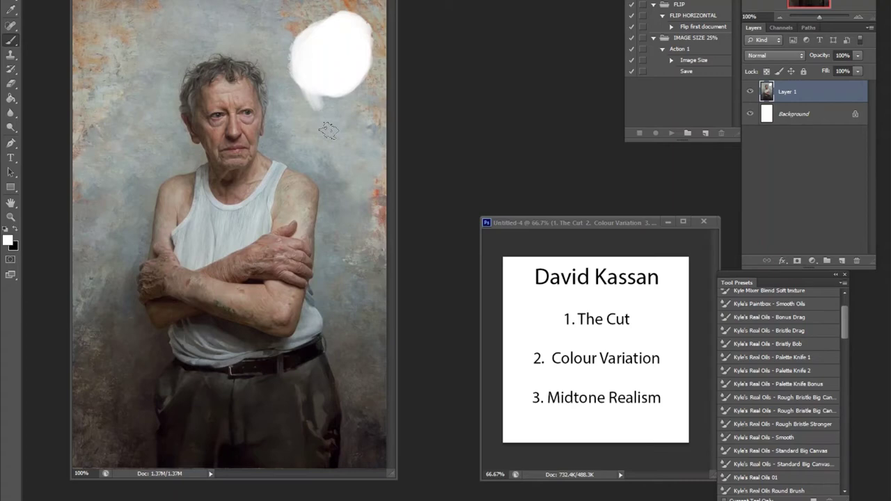
pyautogui.click(8, 241)
pyautogui.click(385, 272)
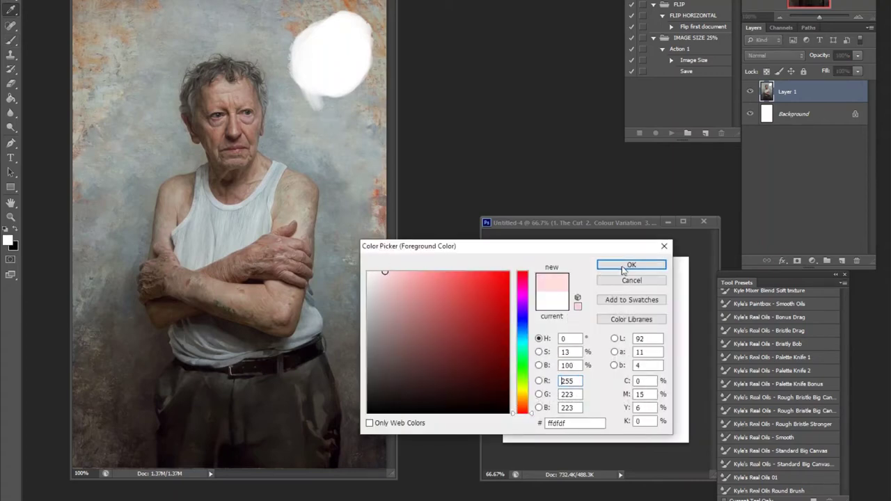
pyautogui.click(629, 263)
pyautogui.moveTo(324, 55); pyautogui.dragTo(351, 75)
# - Dab pale green and light blue onto the swatch, then undo the trial and add a new empty layer
pyautogui.click(8, 241)
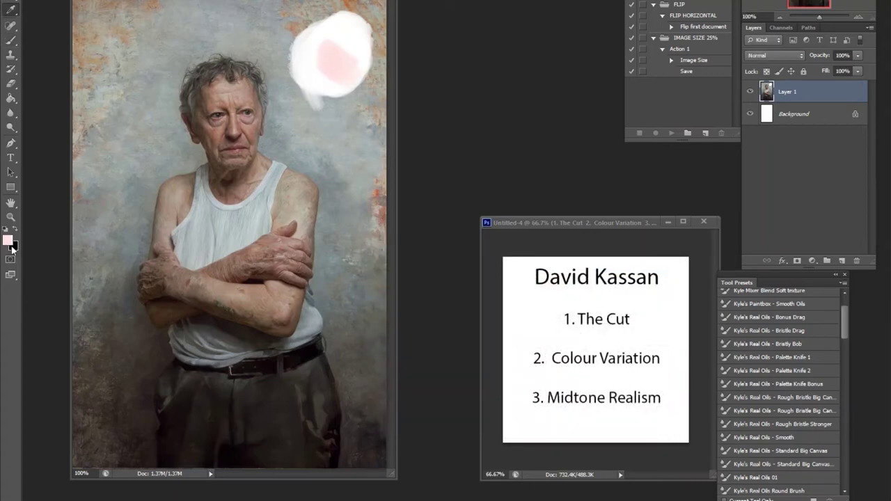
pyautogui.moveTo(523, 358); pyautogui.dragTo(524, 332)
pyautogui.press('Return')
pyautogui.moveTo(312, 70); pyautogui.dragTo(339, 47)
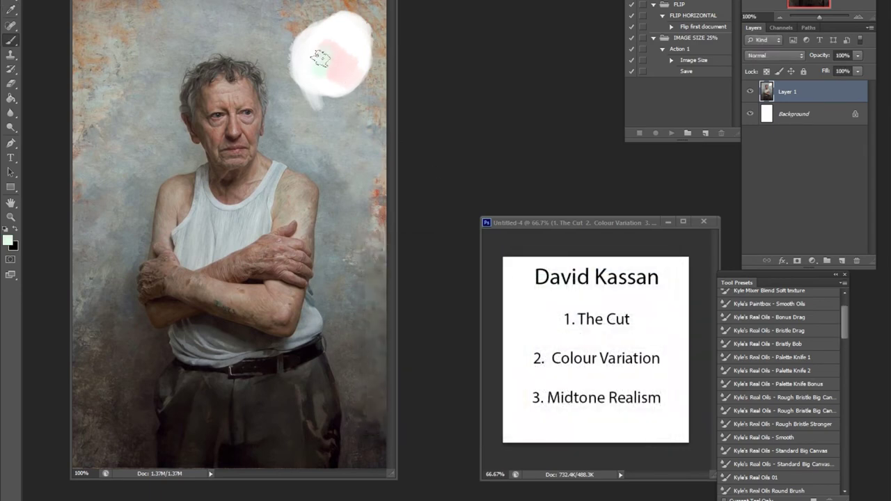
pyautogui.click(9, 241)
pyautogui.moveTo(522, 355); pyautogui.dragTo(522, 333)
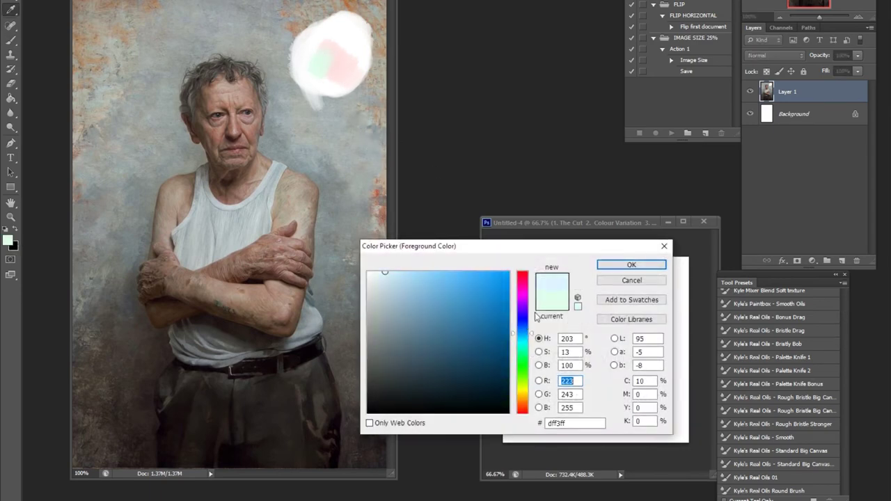
pyautogui.press('Return')
pyautogui.moveTo(345, 68); pyautogui.dragTo(334, 78)
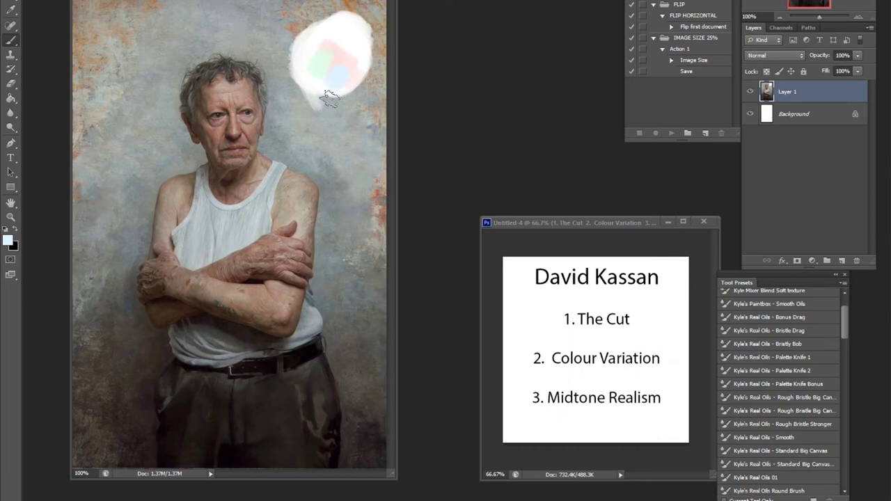
pyautogui.hotkey('ctrl', 'alt', 'z')
pyautogui.hotkey('ctrl', 'alt', 'z')
pyautogui.hotkey('ctrl', 'alt', 'z')
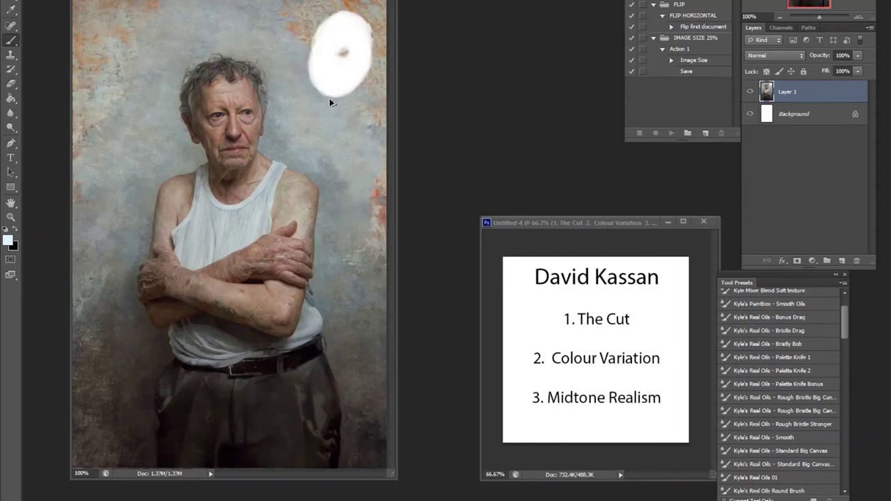
pyautogui.click(843, 262)
# - On Layer 2, paint a white swatch above a black one and brush white down into the black
pyautogui.press('d')
pyautogui.press('x')
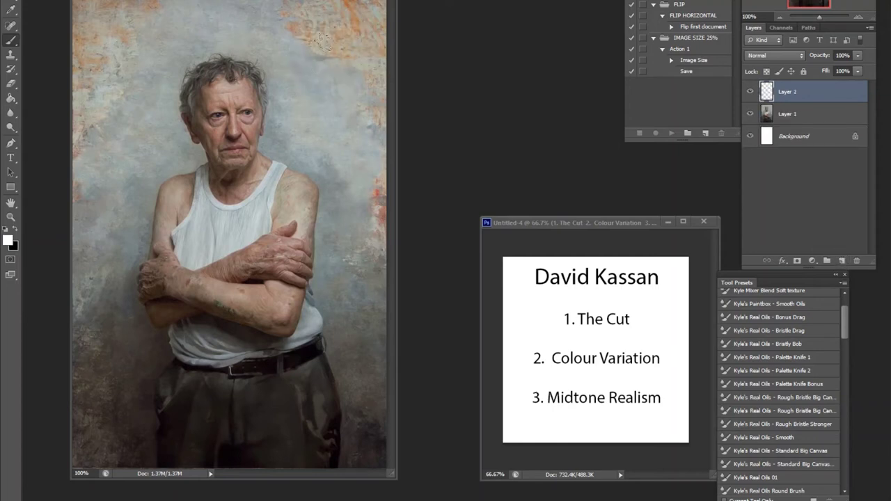
pyautogui.moveTo(322, 40)
pyautogui.mouseDown()
pyautogui.moveTo(343, 45)
pyautogui.moveTo(328, 90)
pyautogui.moveTo(345, 111)
pyautogui.mouseUp()
pyautogui.press('x')
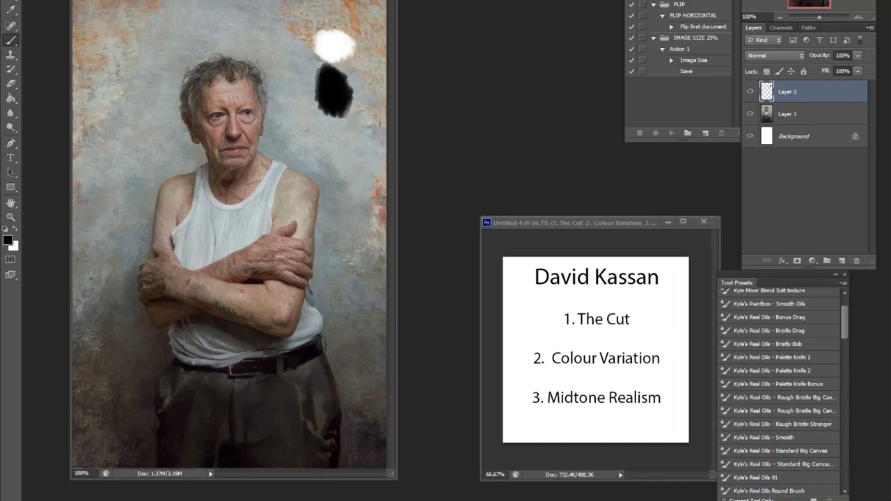
pyautogui.press('x')
pyautogui.moveTo(333, 47)
pyautogui.mouseDown()
pyautogui.moveTo(327, 70)
pyautogui.moveTo(345, 92)
pyautogui.mouseUp()
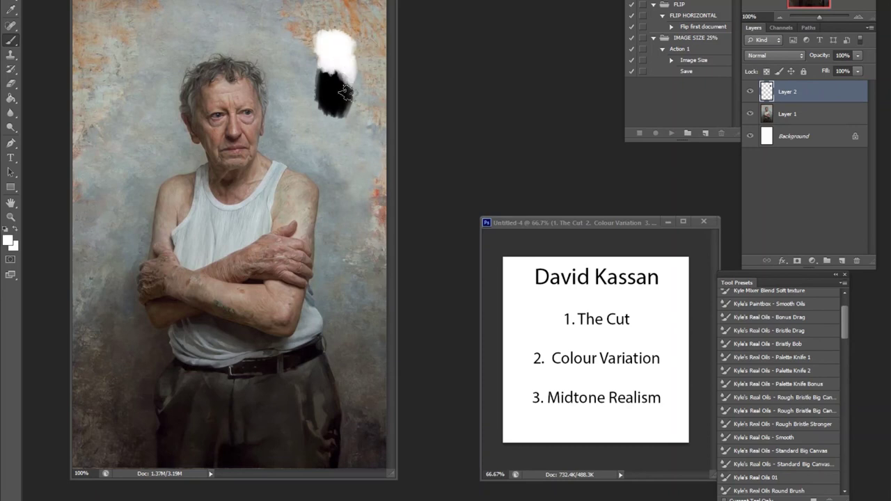